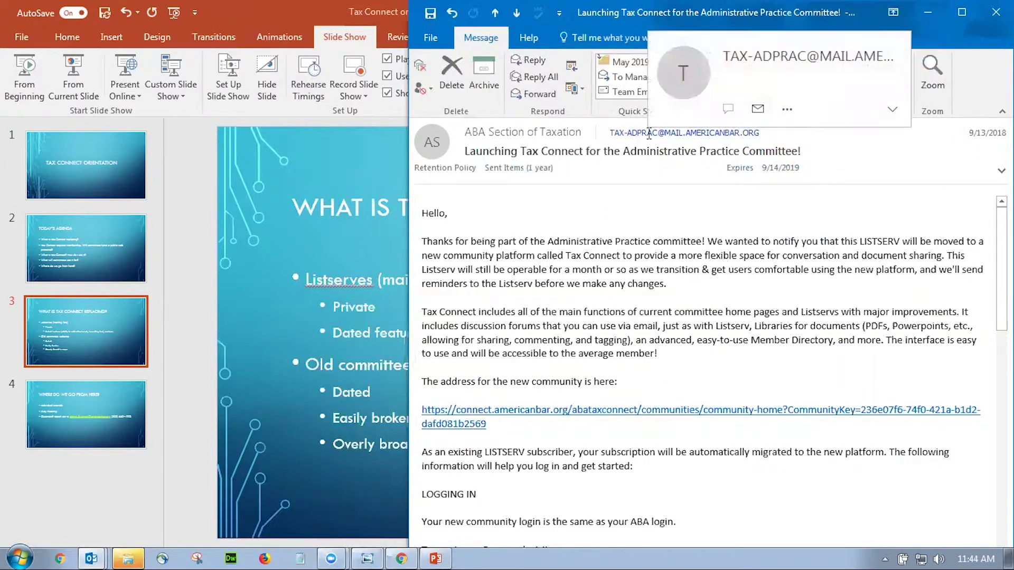
# Look over the email announcing Tax Connect for the Administrative Practice Committee, and close it
pyautogui.scroll(-4, 632, 230)
pyautogui.scroll(-4, 631, 245)
pyautogui.scroll(8, 631, 245)
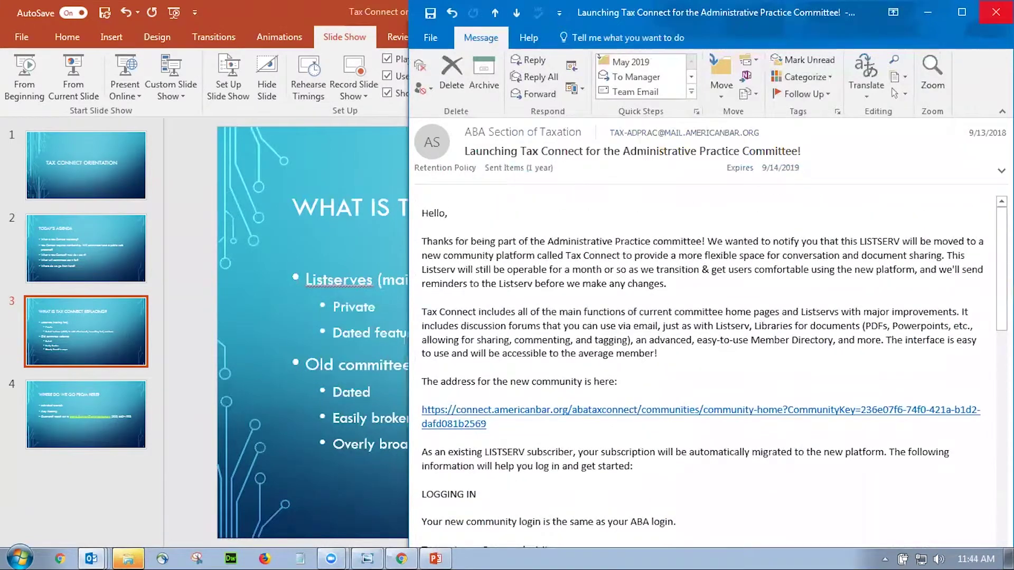
pyautogui.click(996, 11)
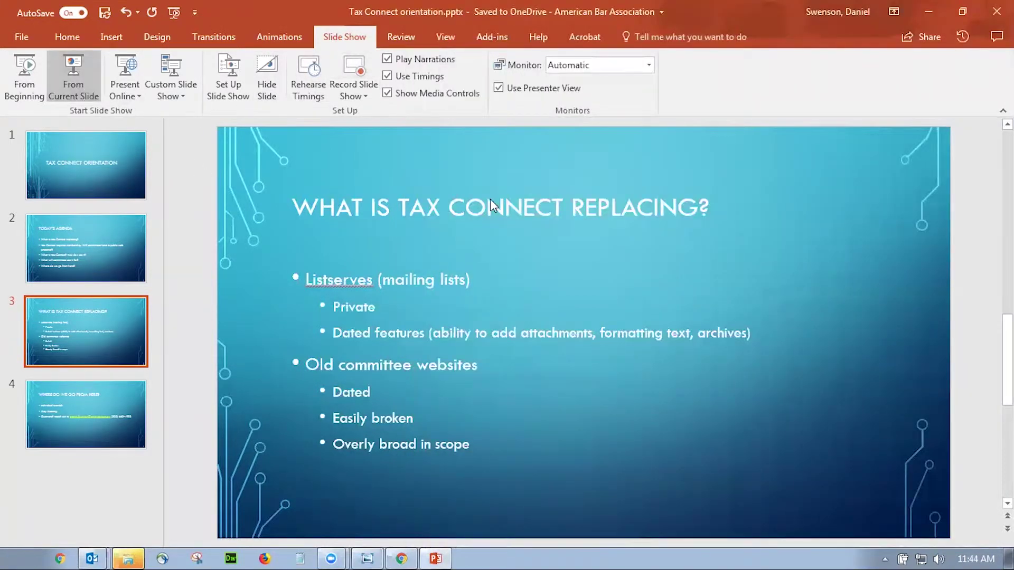
# Present the "What Is Tax Connect Replacing?" slide full screen, and end the show
pyautogui.hotkey('shift', 'F5')
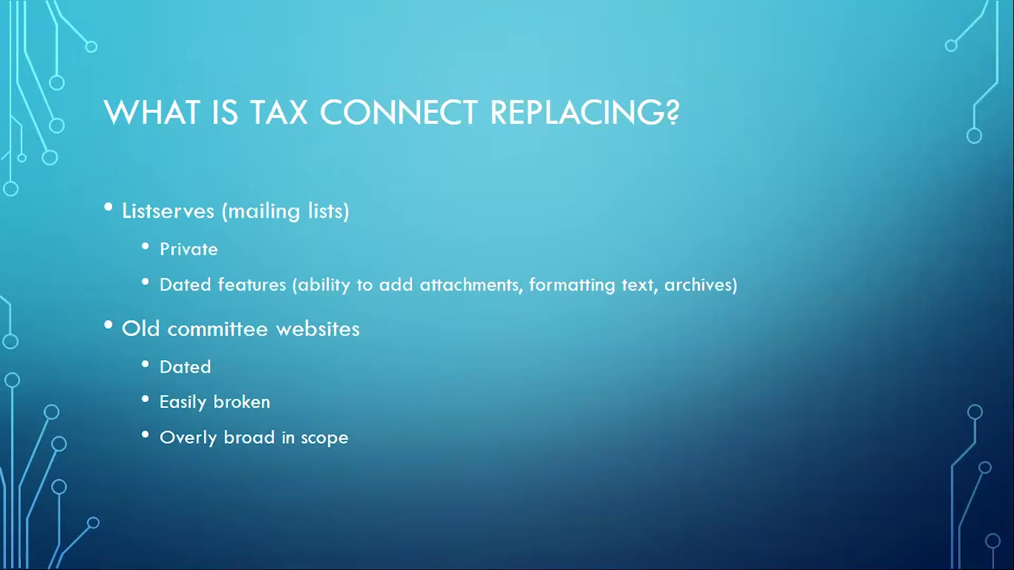
pyautogui.press('Escape')
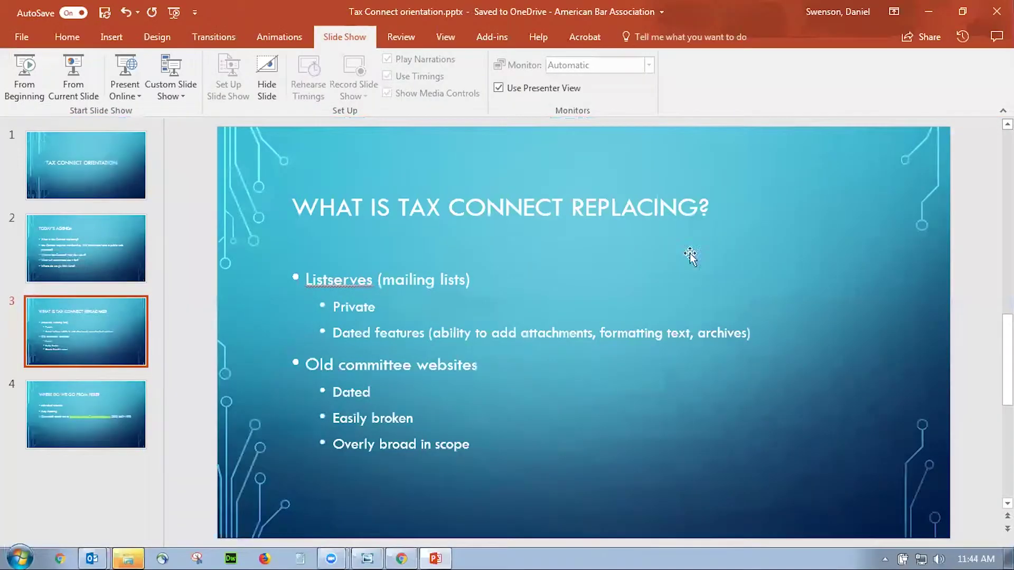
# Switch to Windows Photo Viewer to examine the old Investment Management Committee web page image, and close it
pyautogui.click(355, 549)
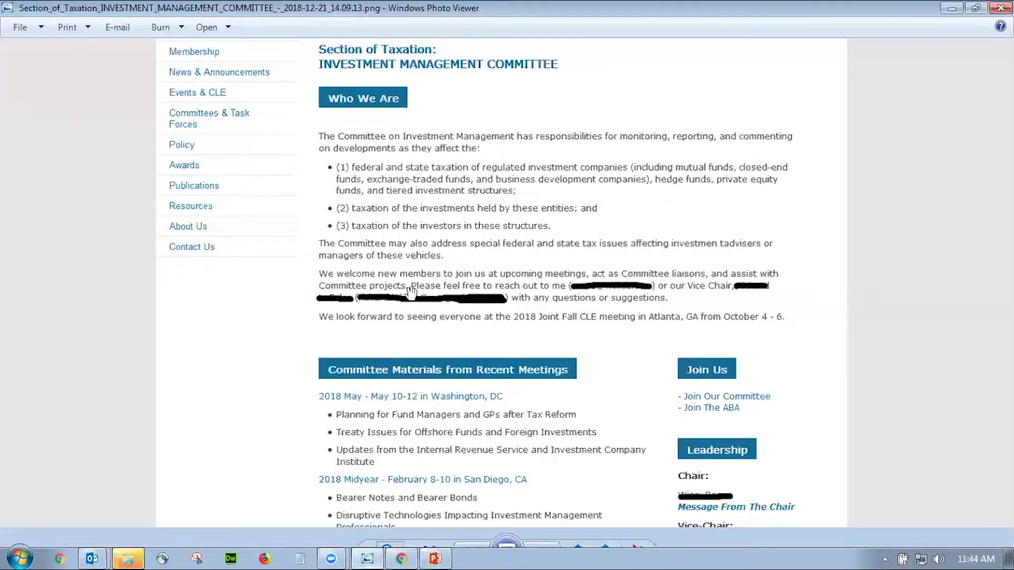
pyautogui.moveTo(446, 202)
pyautogui.mouseDown()
pyautogui.moveTo(446, 221)
pyautogui.moveTo(445, 209)
pyautogui.mouseUp()
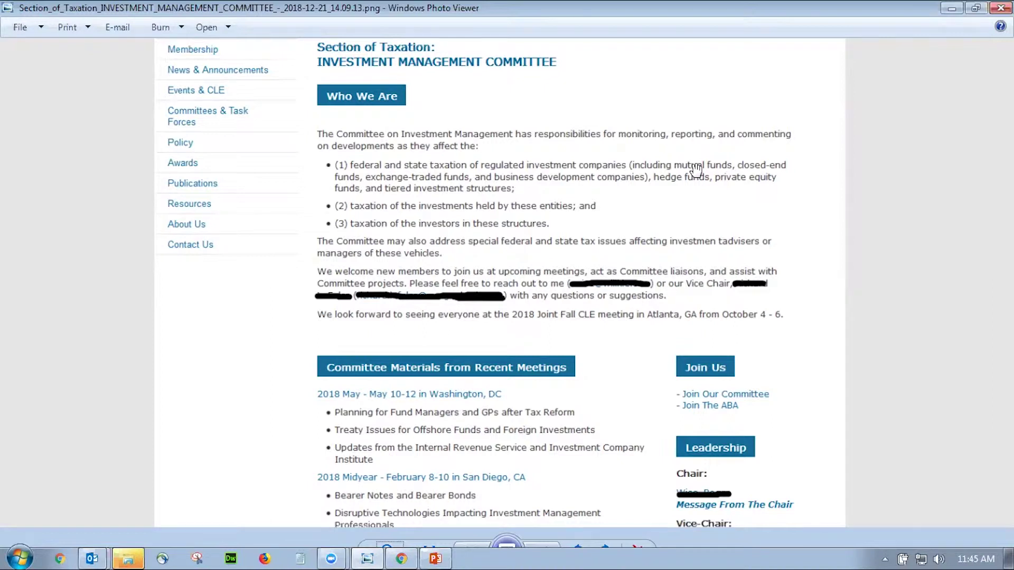
pyautogui.click(1000, 7)
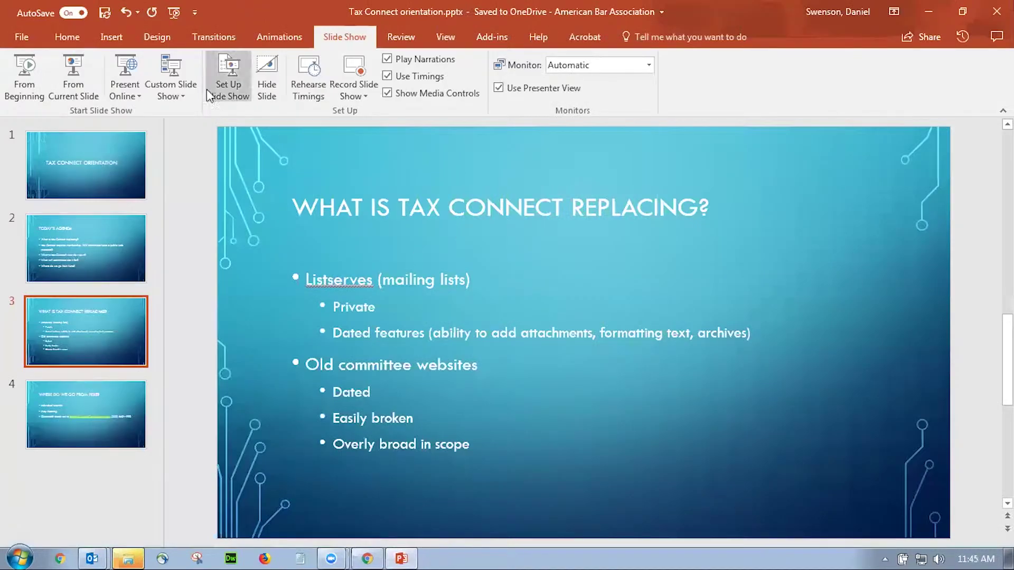
# Present from the current slide, advance to "Where Do We Go From Here?", and end the show
pyautogui.click(73, 69)
pyautogui.press('Right')
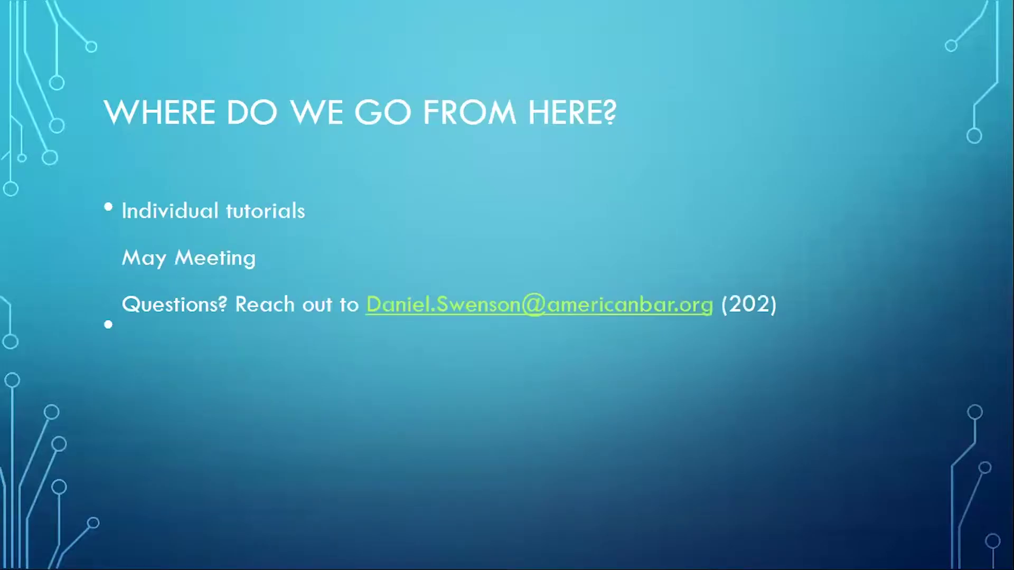
pyautogui.press('Escape')
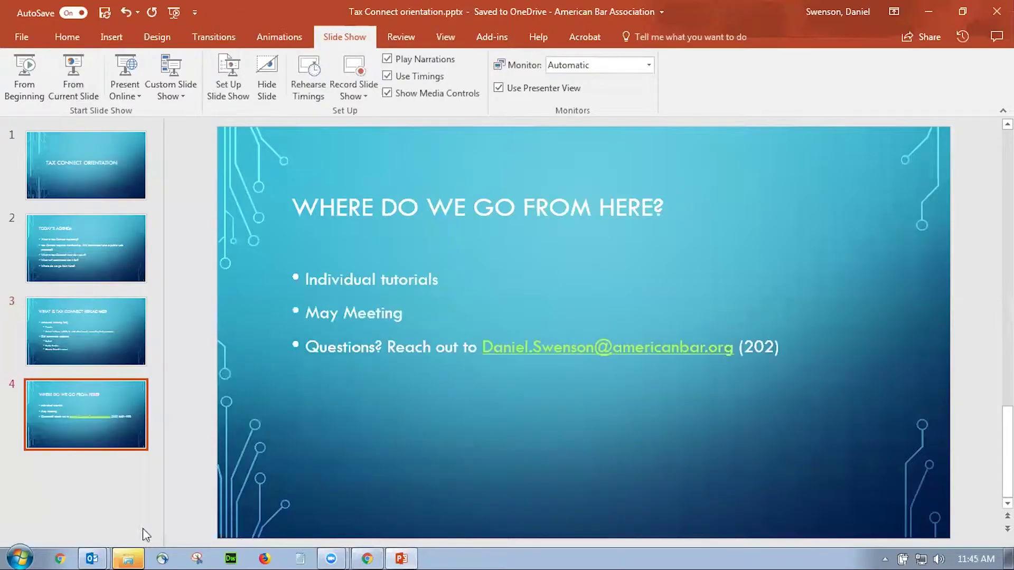
# Switch to Chrome and open the Taxation Committees page from the Section of Taxation site
pyautogui.click(372, 550)
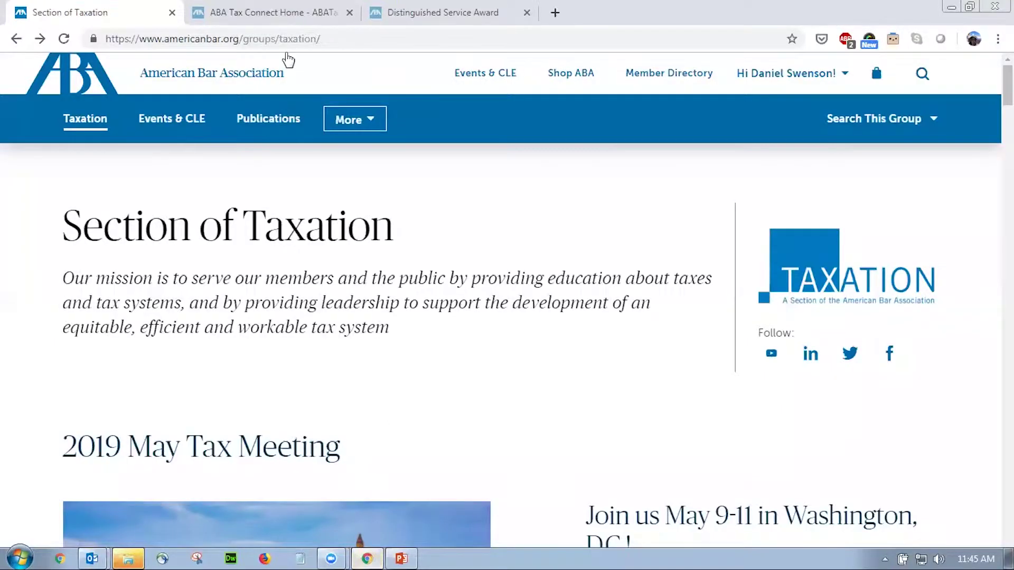
pyautogui.click(351, 125)
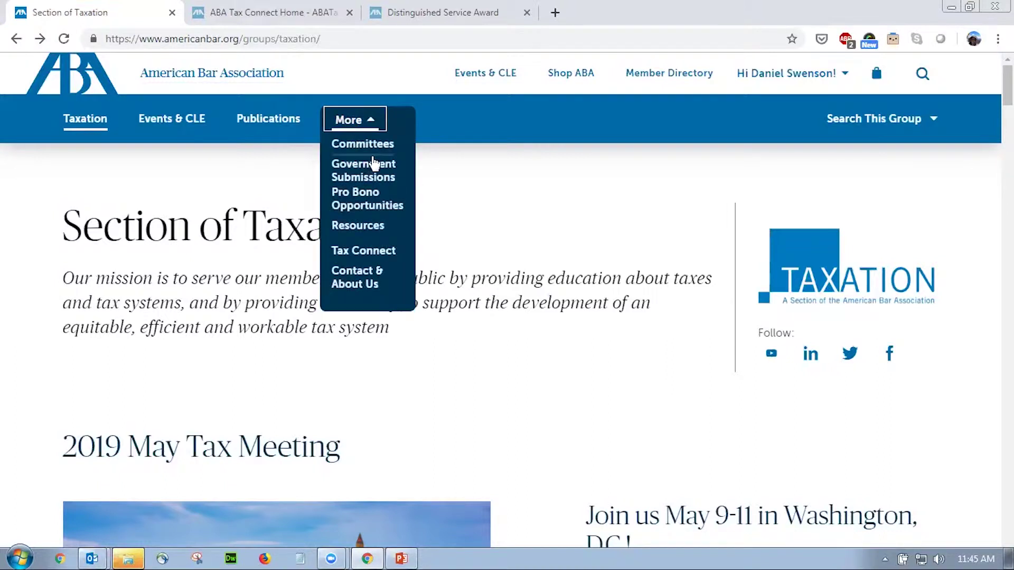
pyautogui.click(380, 149)
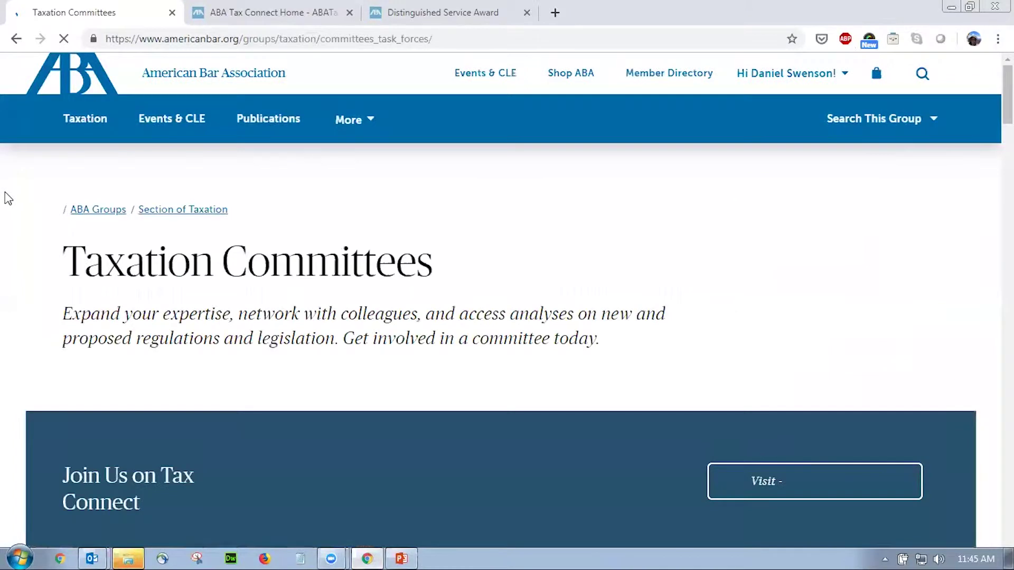
pyautogui.click(85, 120)
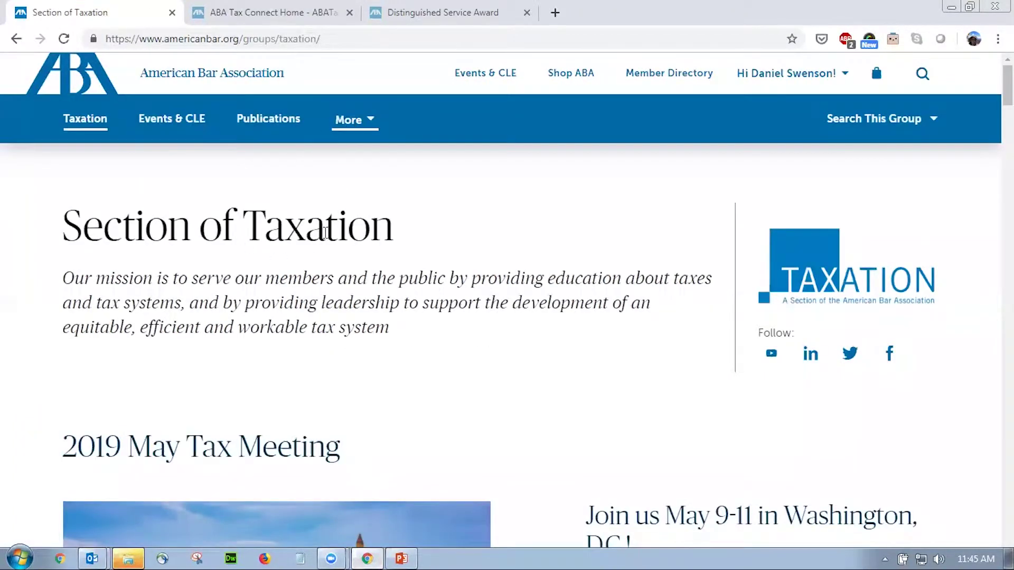
pyautogui.click(358, 125)
pyautogui.click(371, 145)
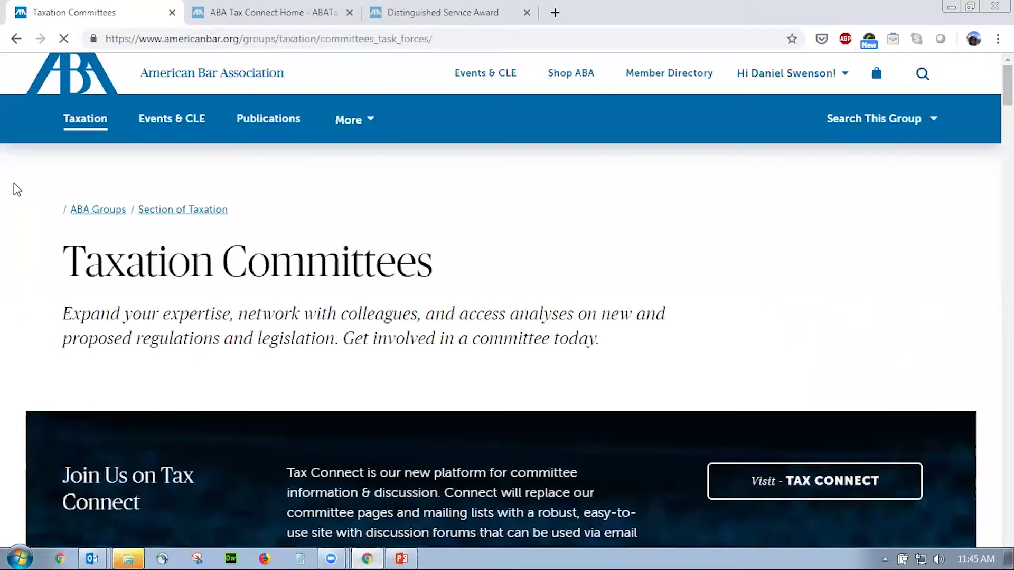
# Browse the committees list and open the Affiliated and Related Corporations committee page
pyautogui.scroll(-2, 21, 197)
pyautogui.scroll(-8, 21, 197)
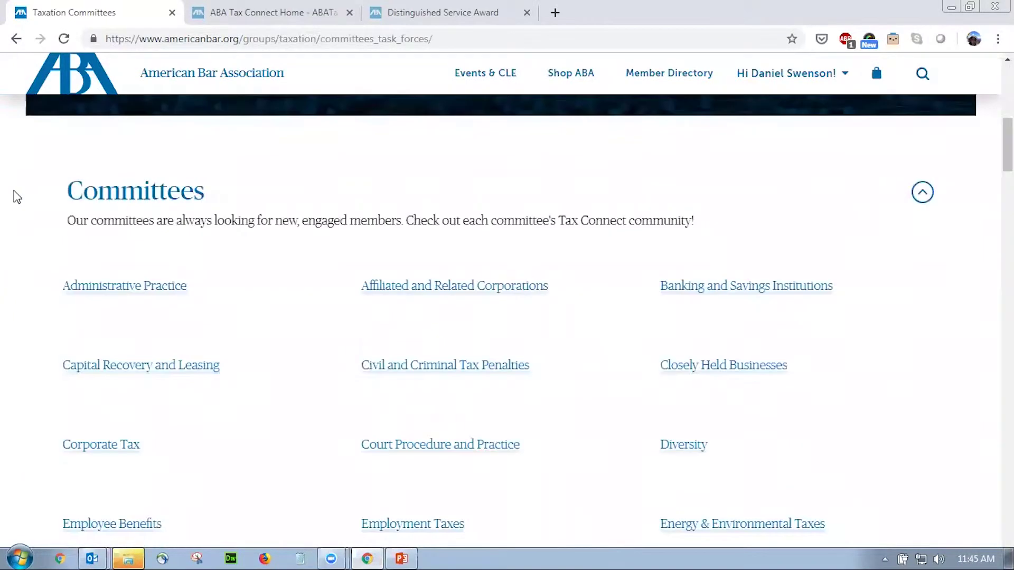
pyautogui.scroll(-3, 304, 302)
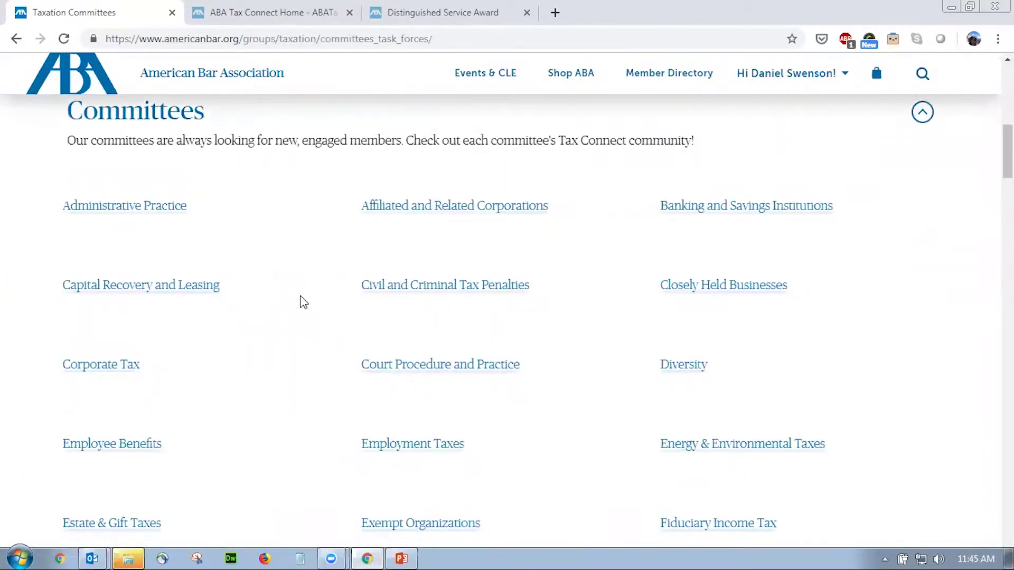
pyautogui.scroll(1, 369, 259)
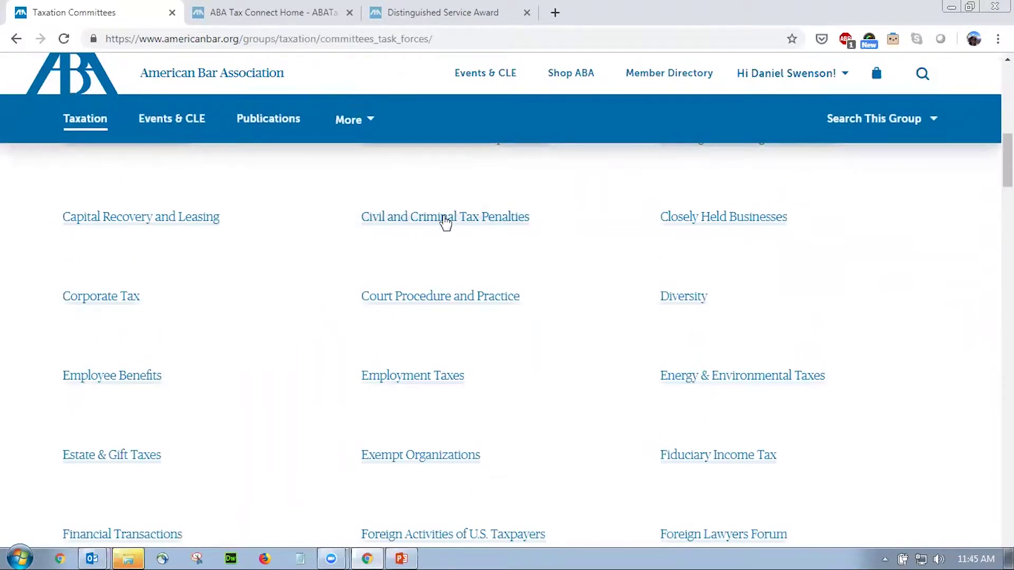
pyautogui.scroll(3, 446, 216)
pyautogui.click(403, 292)
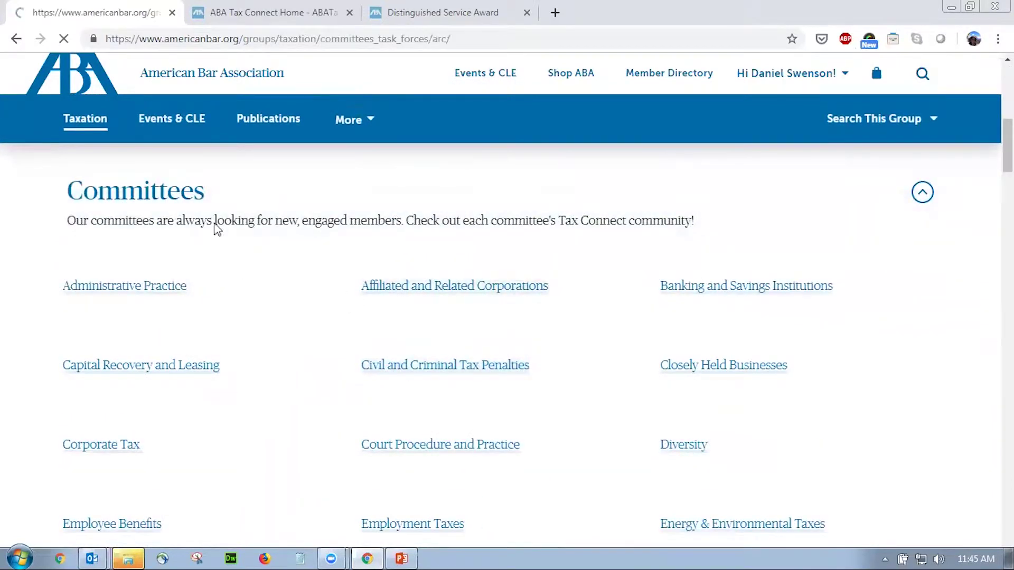
# Examine the committee page's sections on leadership, the committee's purpose, its Tax Connect community and joining committees
pyautogui.scroll(-1, 12, 235)
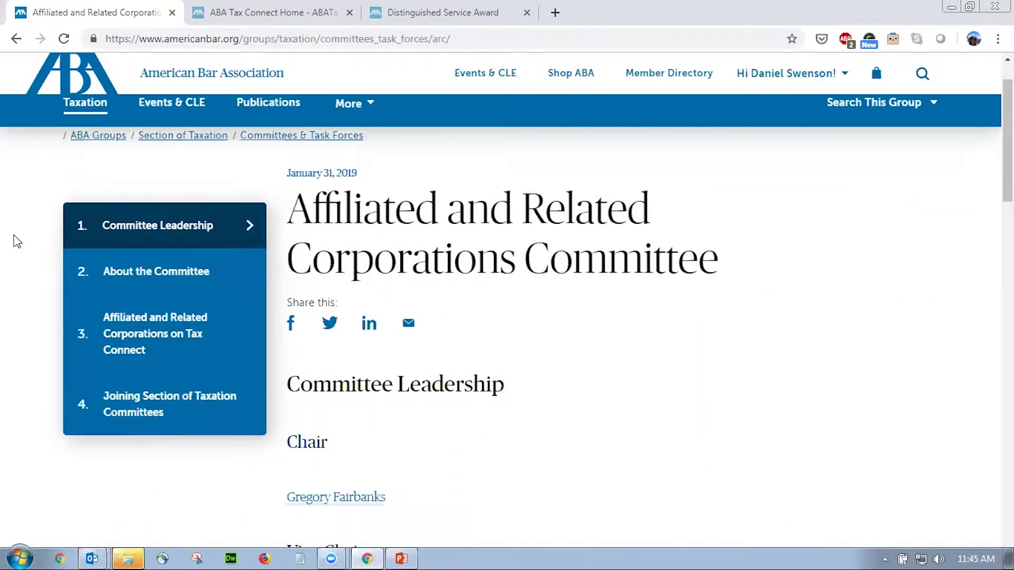
pyautogui.scroll(1, 16, 241)
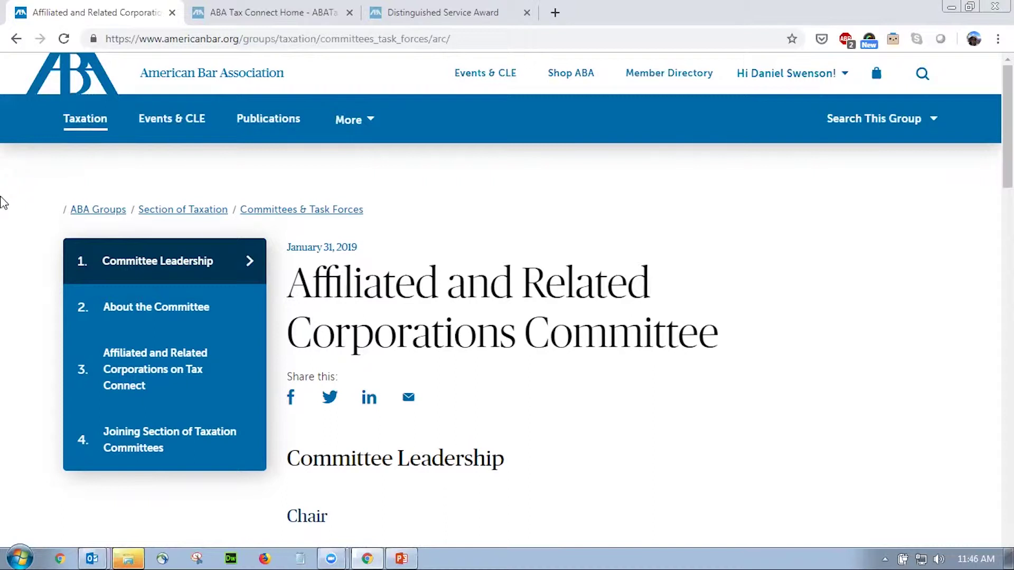
pyautogui.scroll(-5, 1, 201)
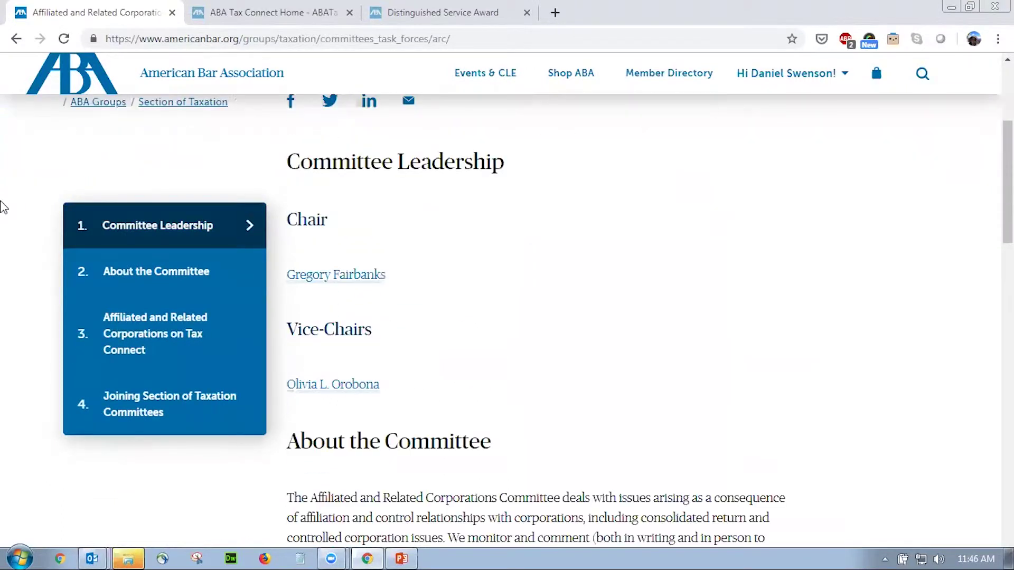
pyautogui.scroll(-5, 7, 210)
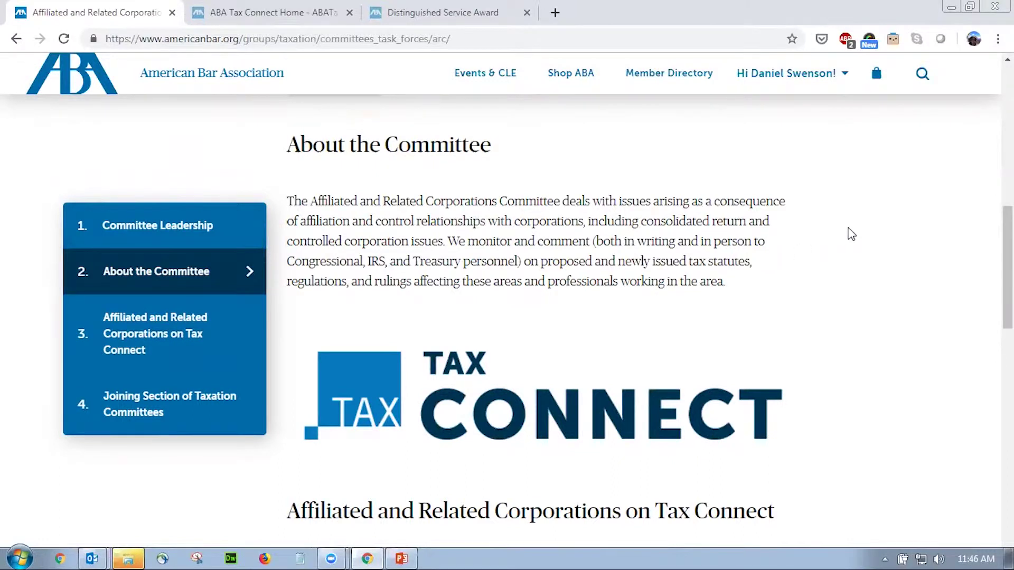
pyautogui.scroll(-7, 848, 233)
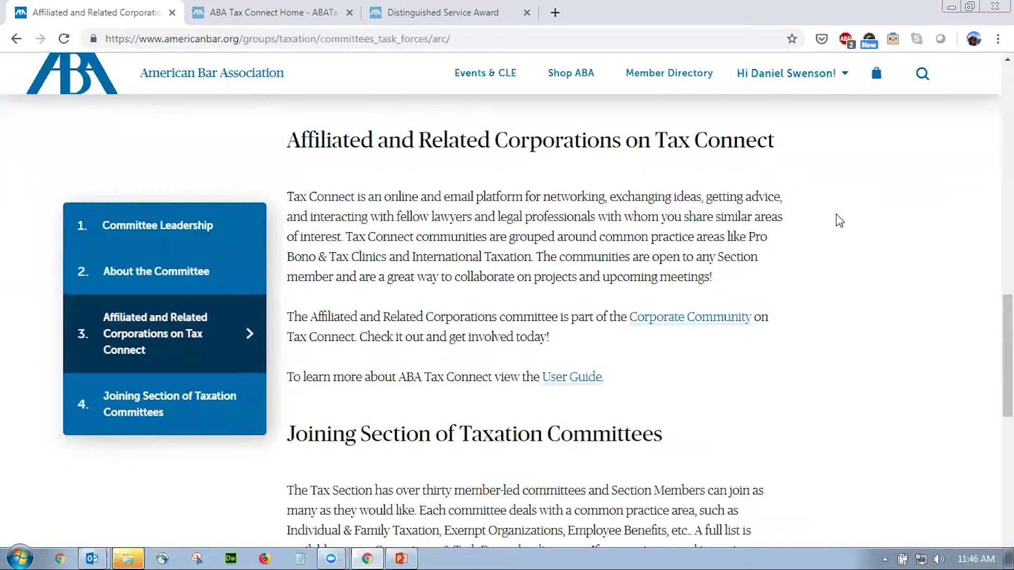
pyautogui.scroll(-5, 838, 216)
pyautogui.scroll(1, 842, 216)
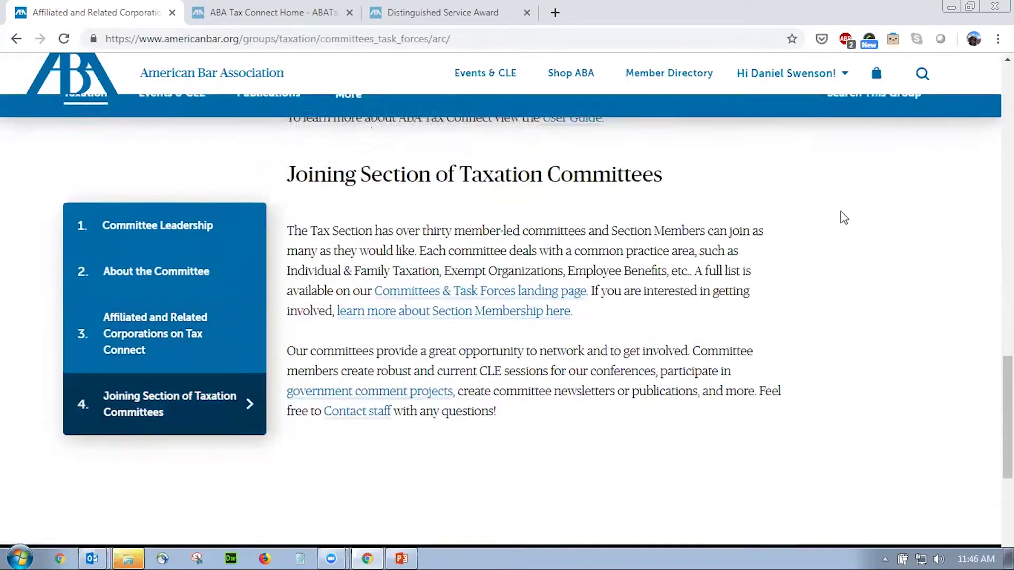
pyautogui.scroll(5, 338, 248)
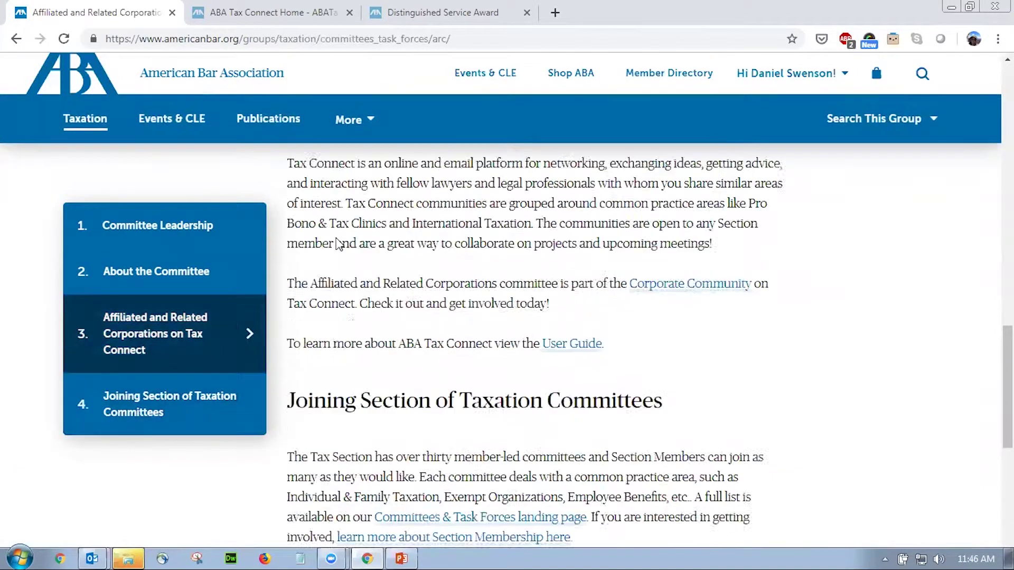
pyautogui.scroll(-3, 617, 391)
pyautogui.scroll(-1, 618, 390)
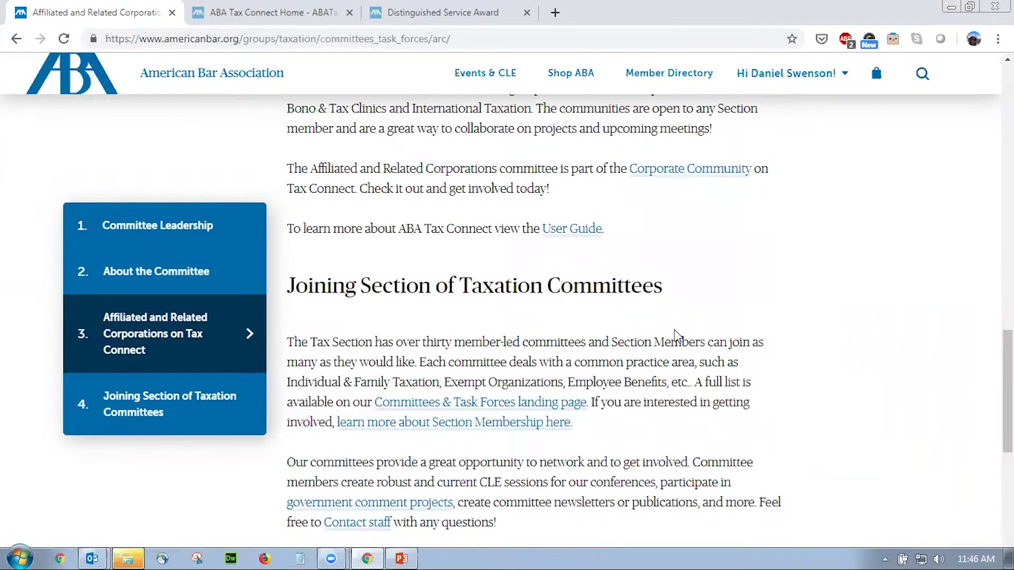
pyautogui.scroll(12, 674, 334)
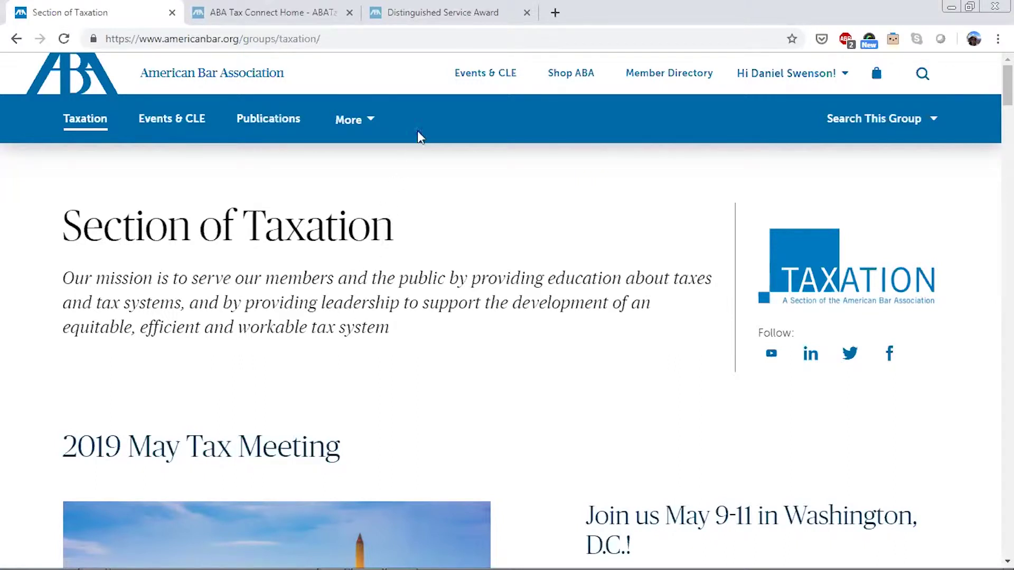
# Open the Tax Connect home page from the Section of Taxation site
pyautogui.click(355, 124)
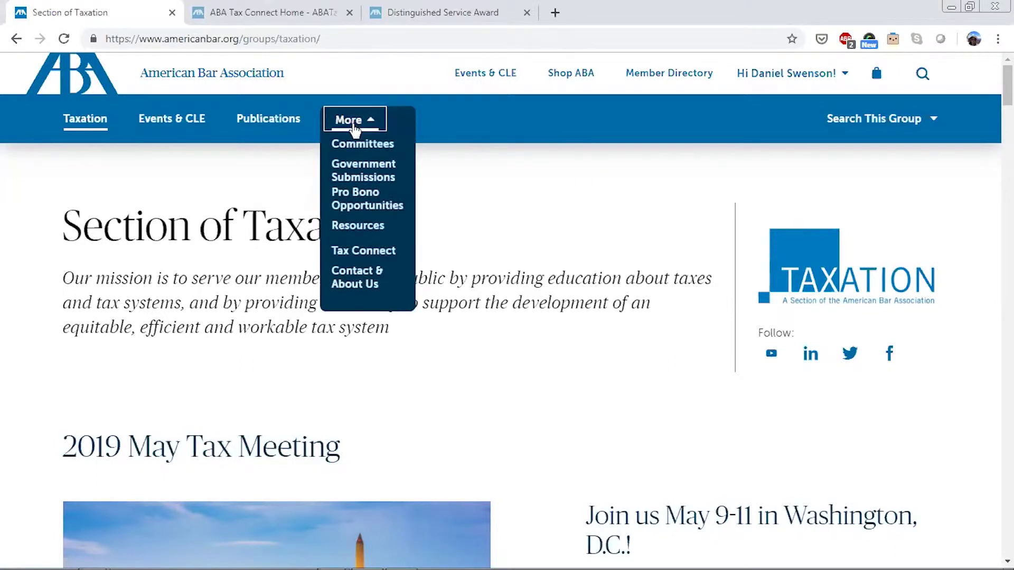
pyautogui.click(341, 251)
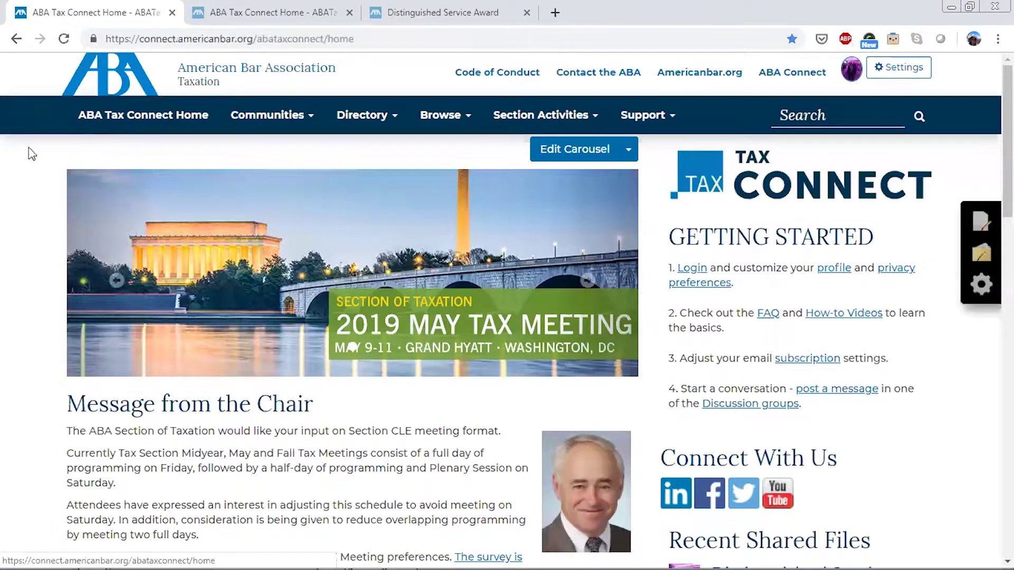
pyautogui.scroll(-1, 39, 179)
pyautogui.scroll(1, 42, 177)
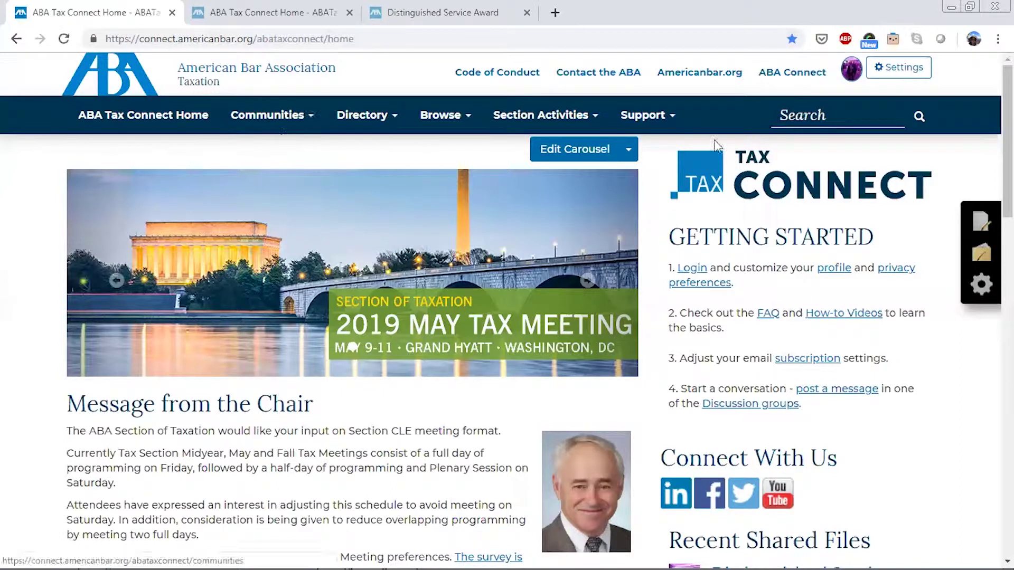
# Open the list of all Tax Communities on Tax Connect and browse through its entries
pyautogui.moveTo(242, 116)
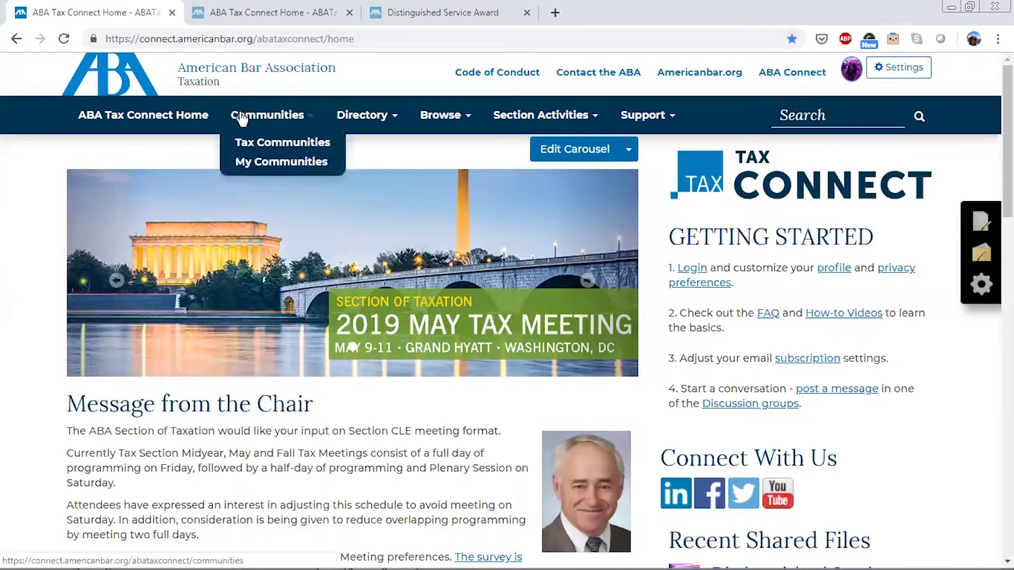
pyautogui.click(261, 148)
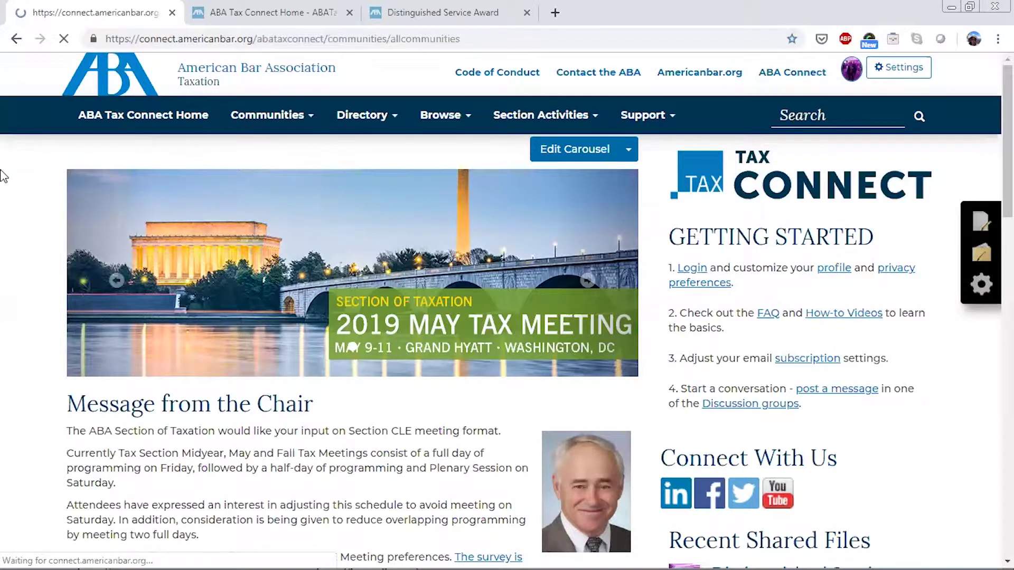
pyautogui.scroll(-1, 25, 183)
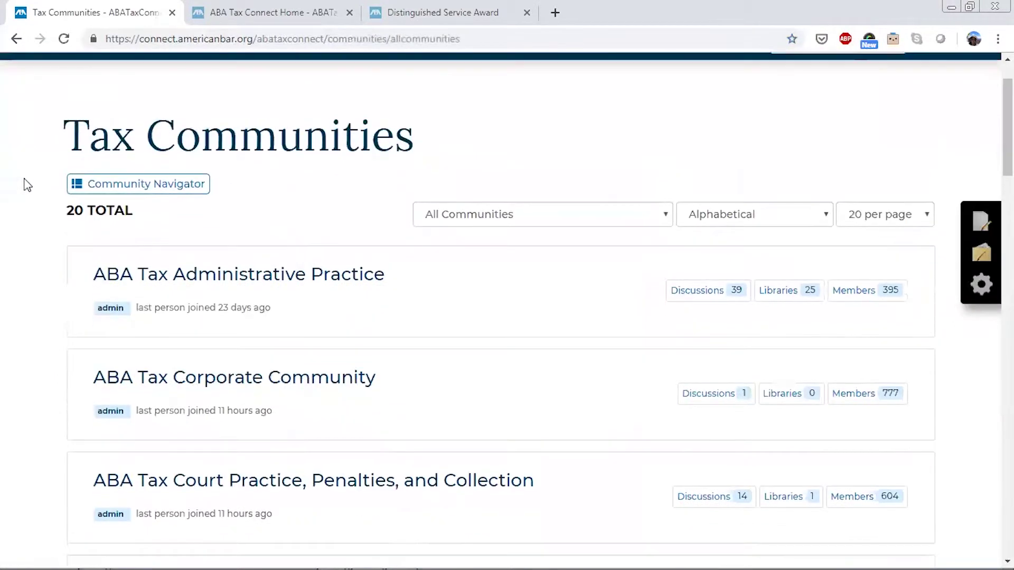
pyautogui.scroll(-3, 477, 201)
pyautogui.scroll(-5, 477, 201)
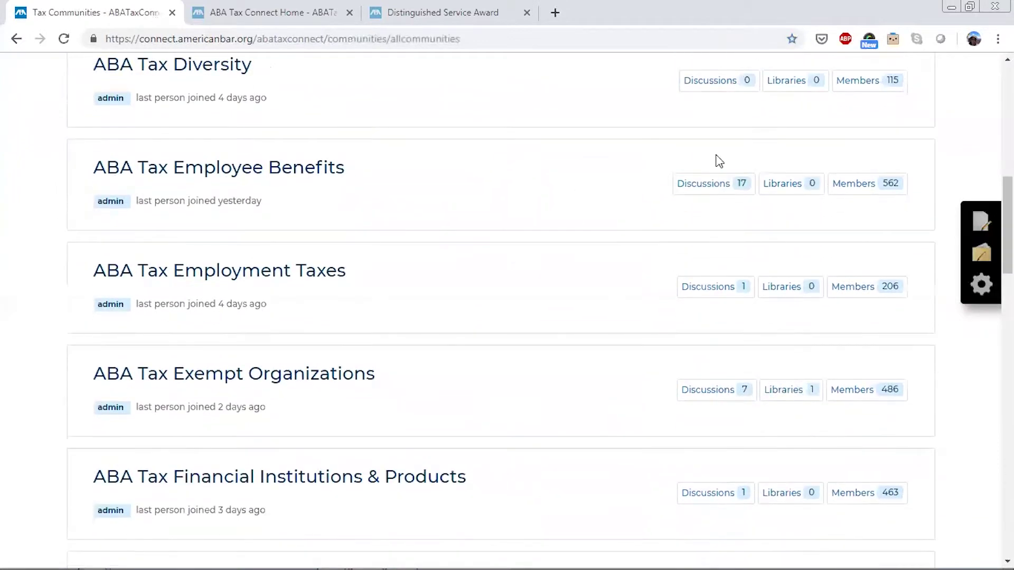
pyautogui.scroll(-3, 628, 219)
pyautogui.scroll(14, 452, 190)
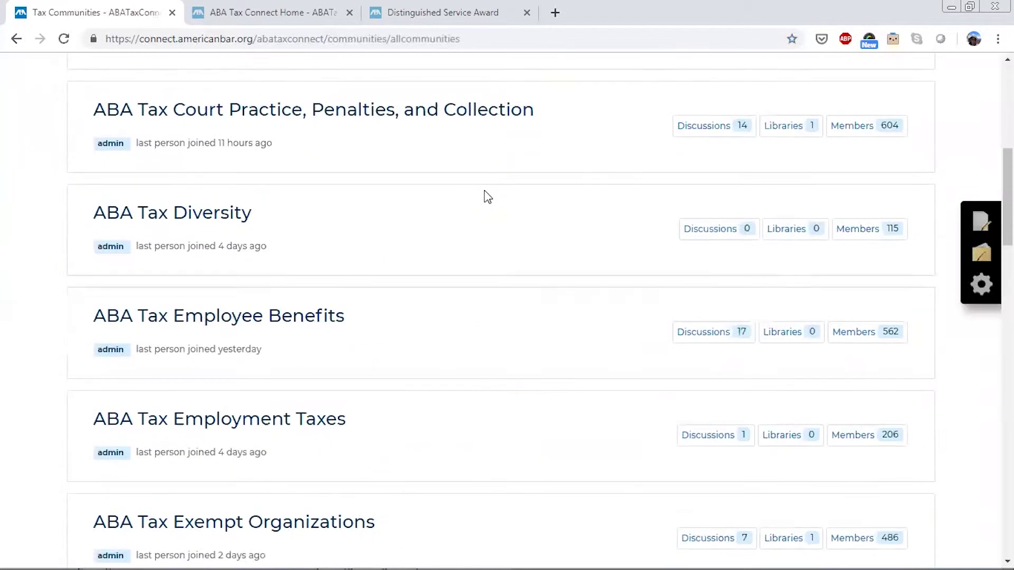
# Browse the Tax Communities list and open the ABA Tax Test Community
pyautogui.scroll(-1, 683, 251)
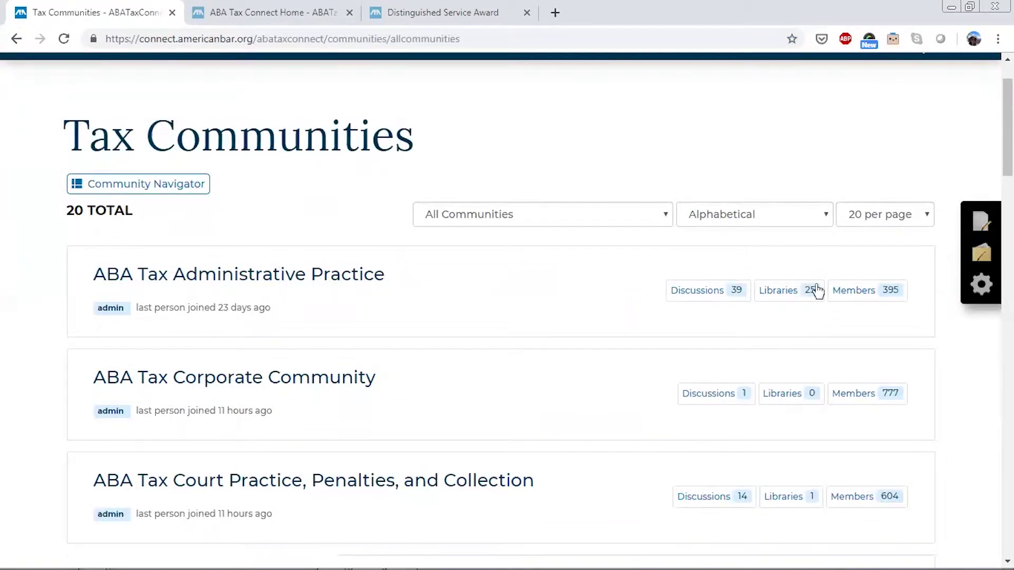
pyautogui.scroll(-1, 817, 291)
pyautogui.scroll(-6, 789, 220)
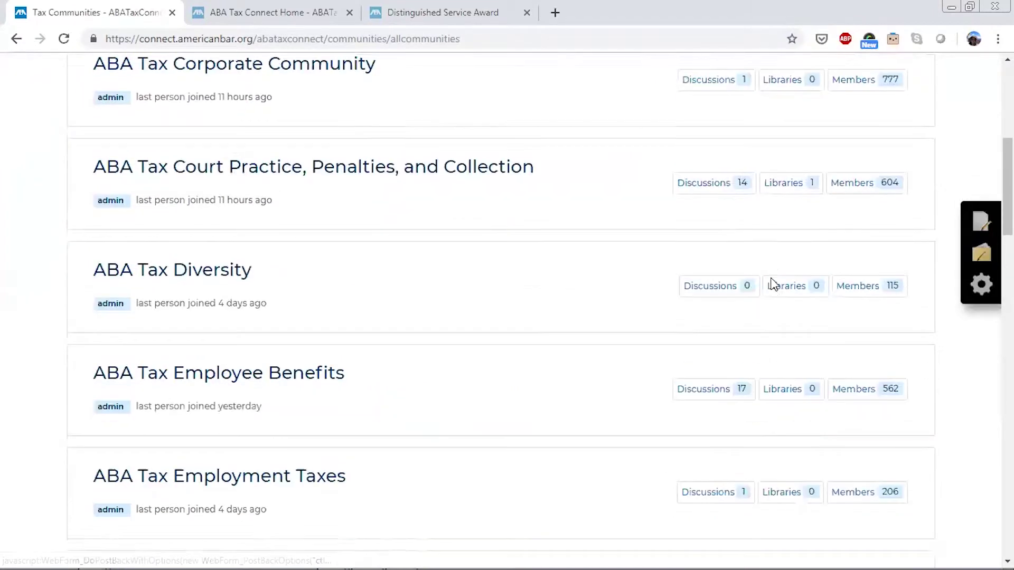
pyautogui.scroll(-8, 536, 227)
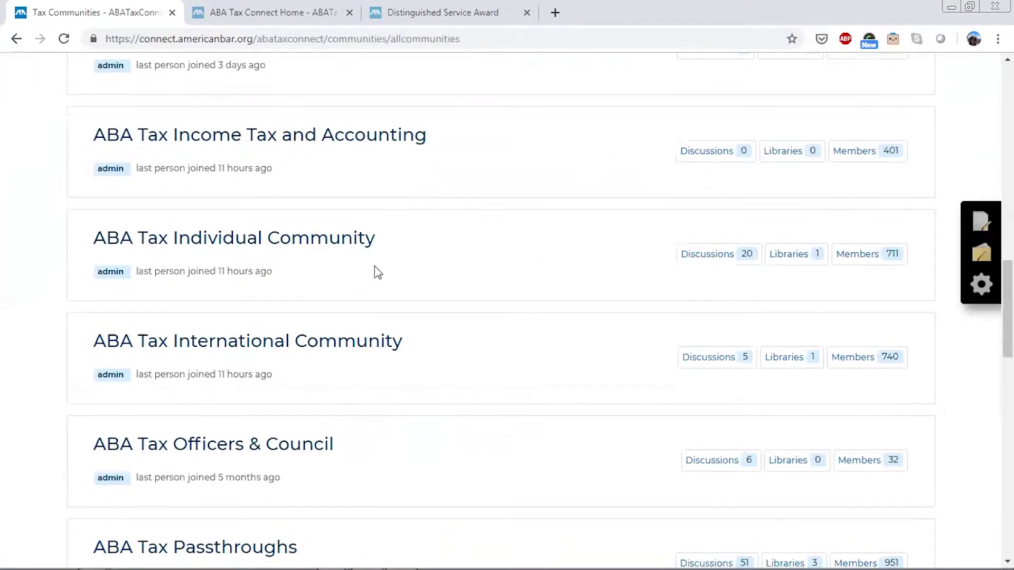
pyautogui.scroll(-7, 369, 301)
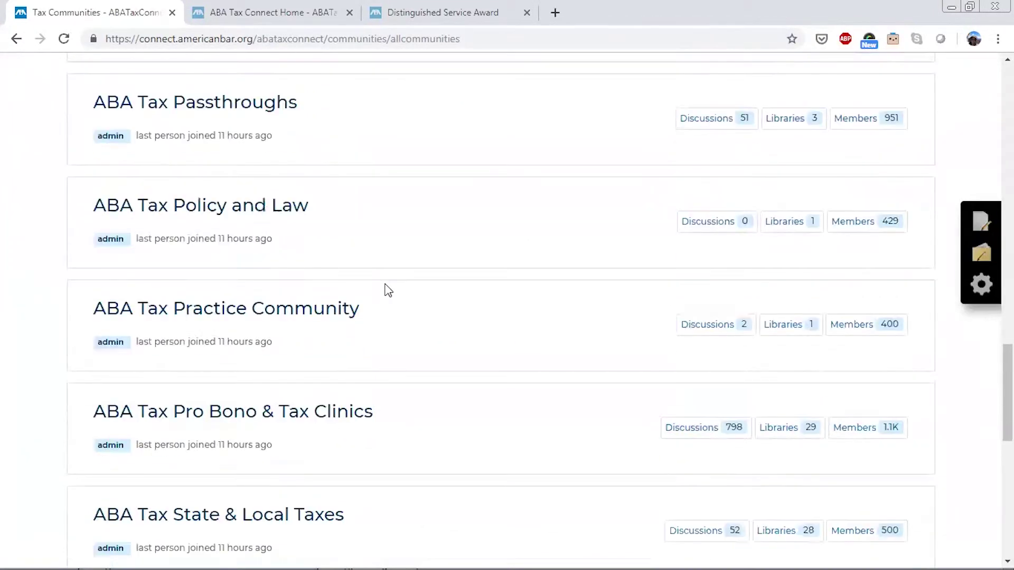
pyautogui.scroll(-3, 389, 290)
pyautogui.click(287, 322)
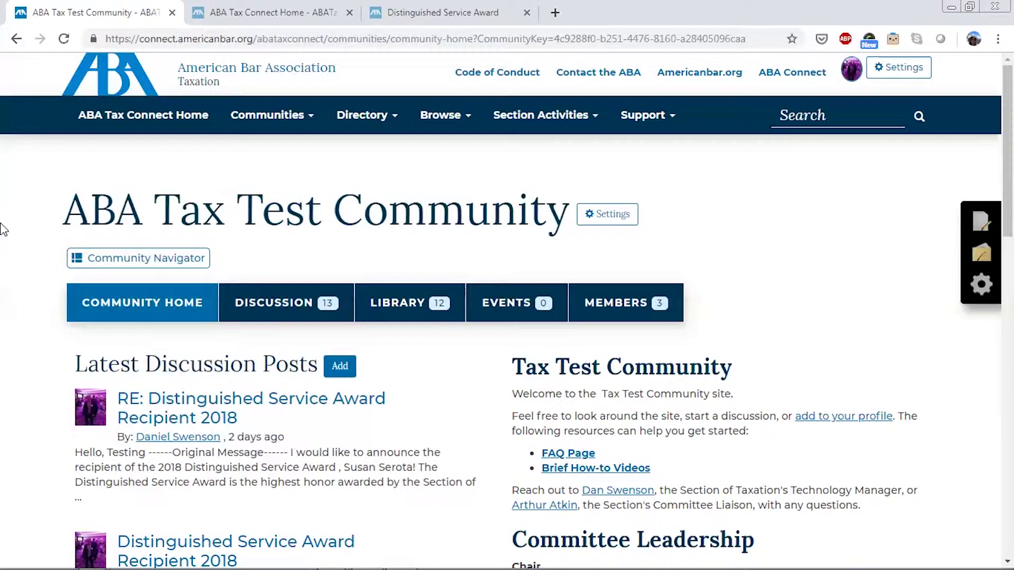
# Examine the community home page's latest posts, getting-started resources, Committee Leadership, Community Leads and Community Email Address sections
pyautogui.scroll(-2, 59, 182)
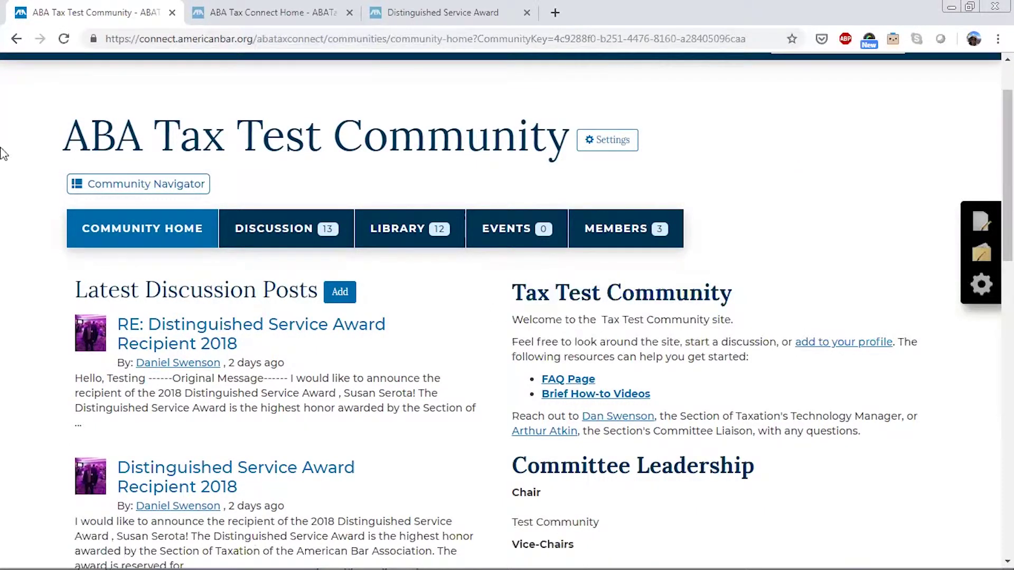
pyautogui.scroll(-1, 3, 145)
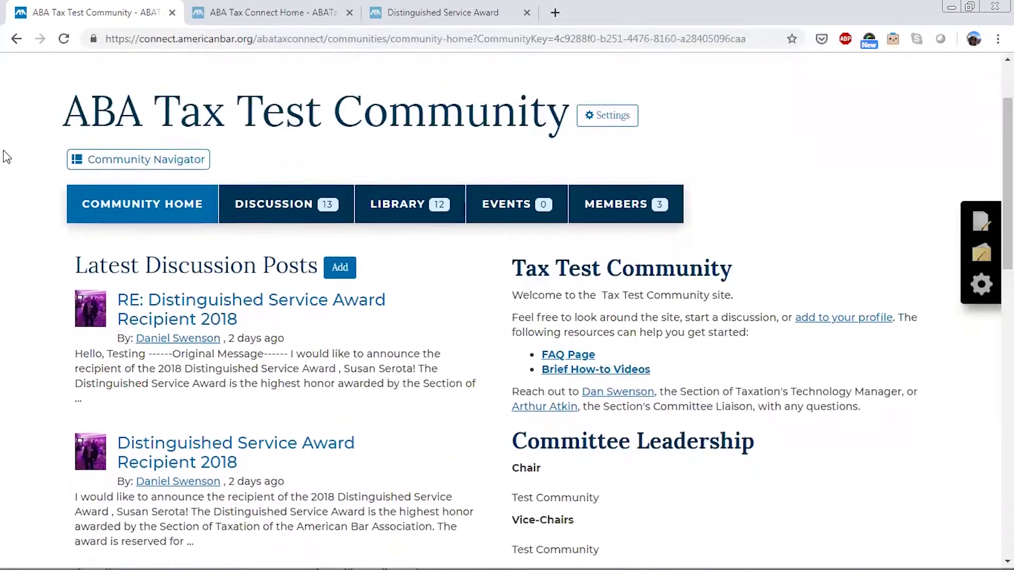
pyautogui.scroll(1, 4, 148)
pyautogui.scroll(-1, 2, 150)
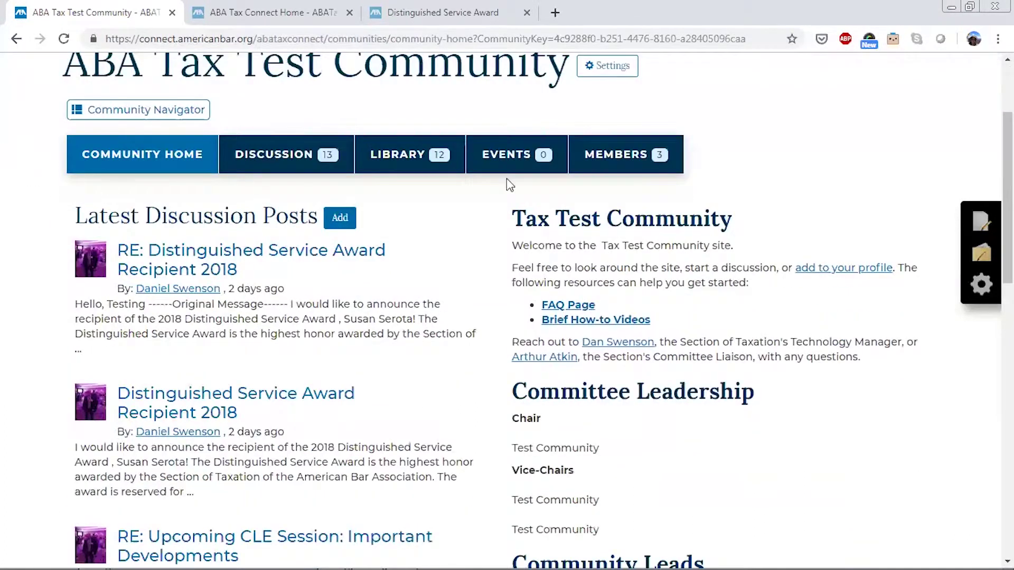
pyautogui.scroll(-3, 795, 211)
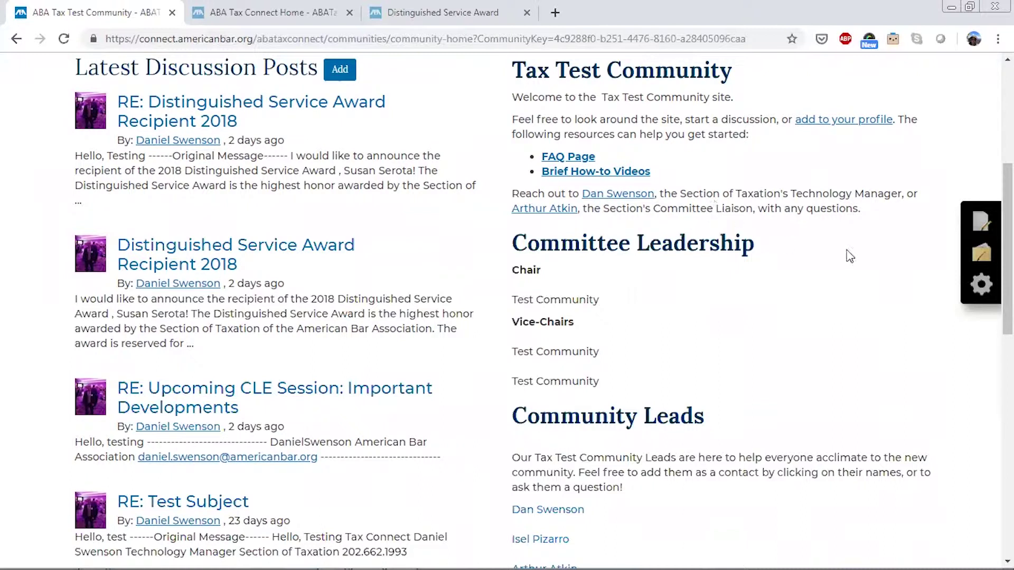
pyautogui.scroll(3, 851, 255)
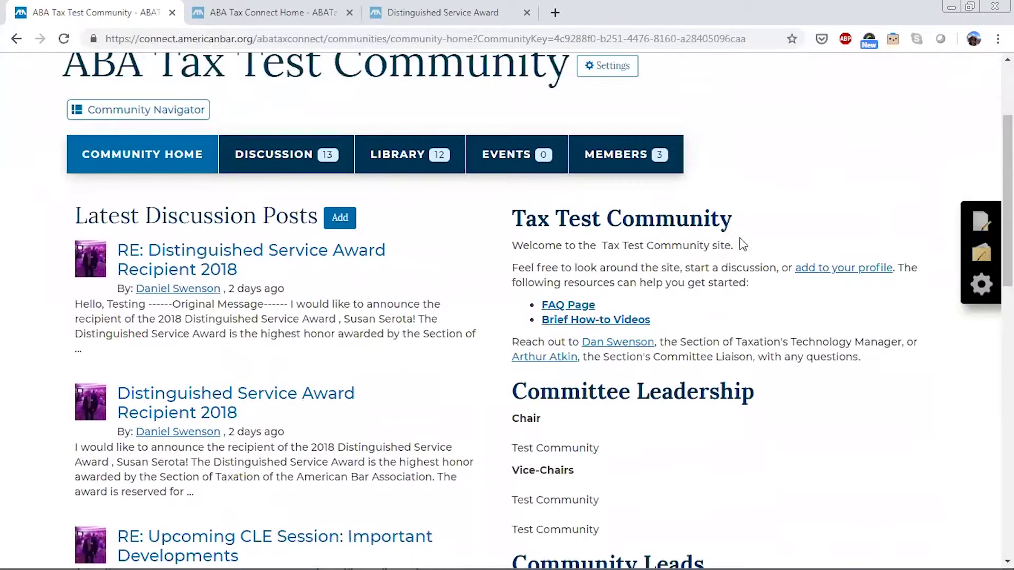
pyautogui.scroll(-2, 615, 304)
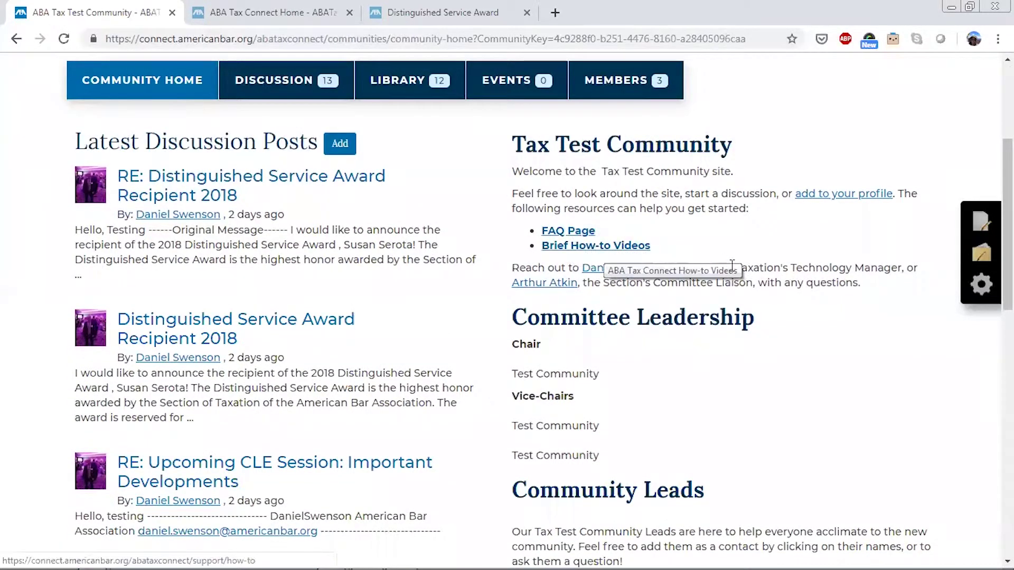
pyautogui.scroll(-1, 781, 275)
pyautogui.scroll(-3, 788, 275)
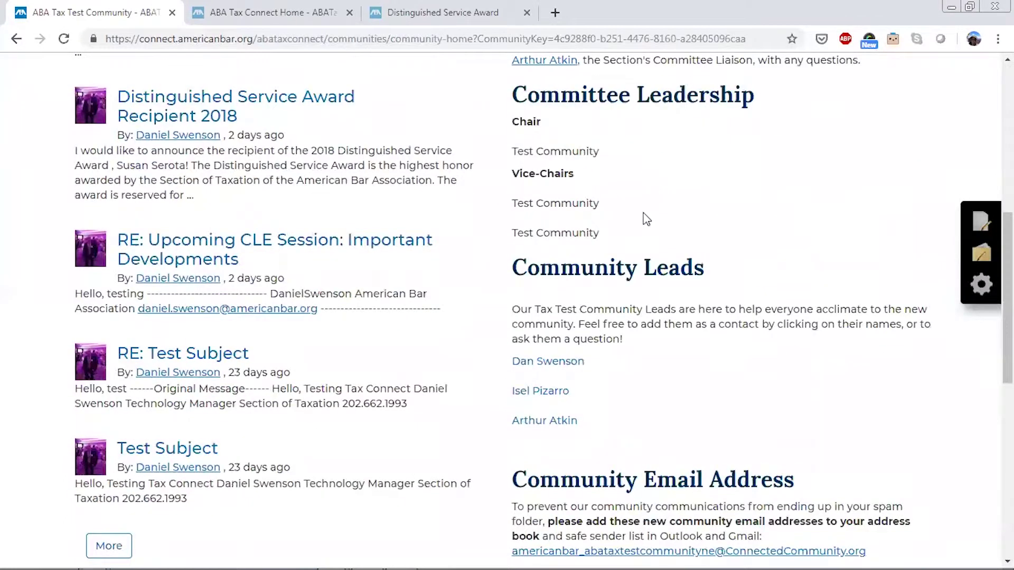
pyautogui.scroll(-3, 628, 212)
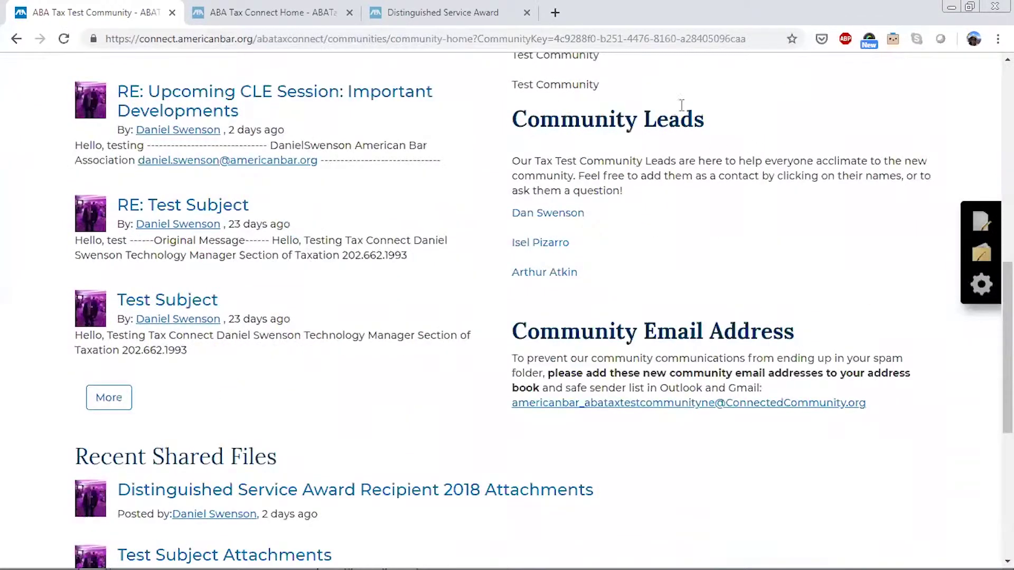
pyautogui.moveTo(727, 128); pyautogui.dragTo(512, 126)
pyautogui.click(689, 173)
# Open the "Distinguished Service Award Recipient 2018" thread from the community's discussions
pyautogui.scroll(10, 633, 185)
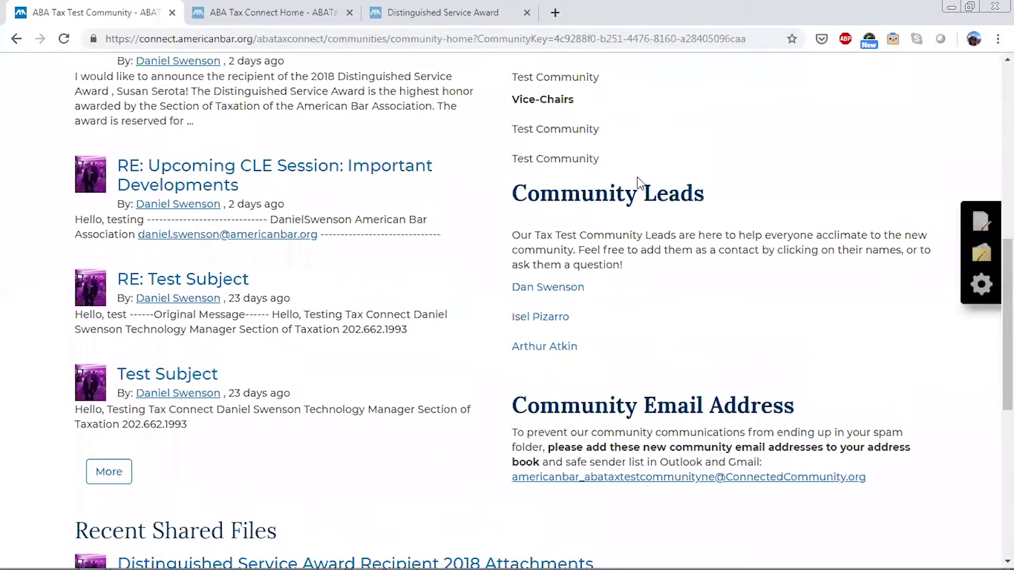
pyautogui.scroll(-2, 507, 273)
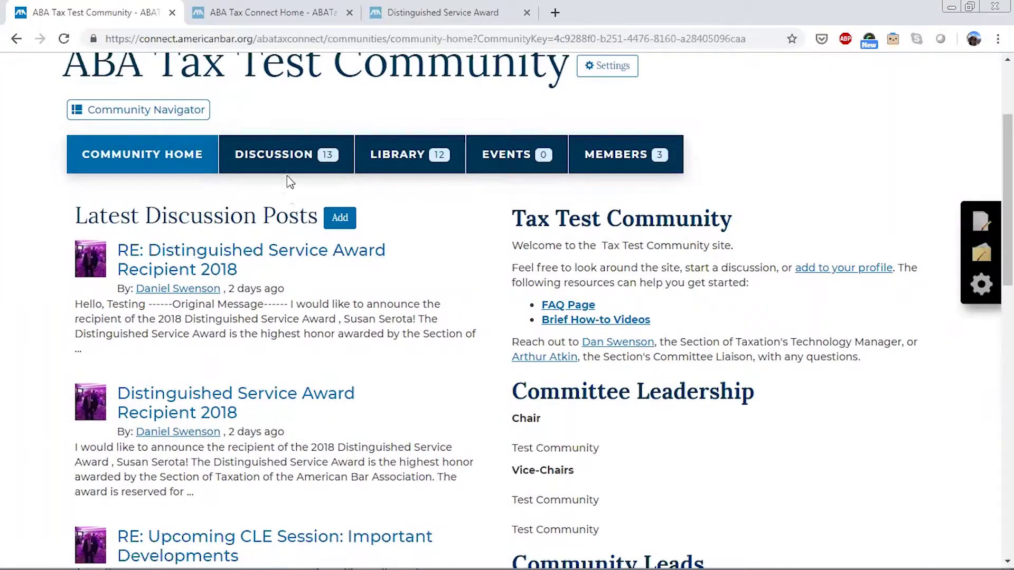
pyautogui.click(284, 153)
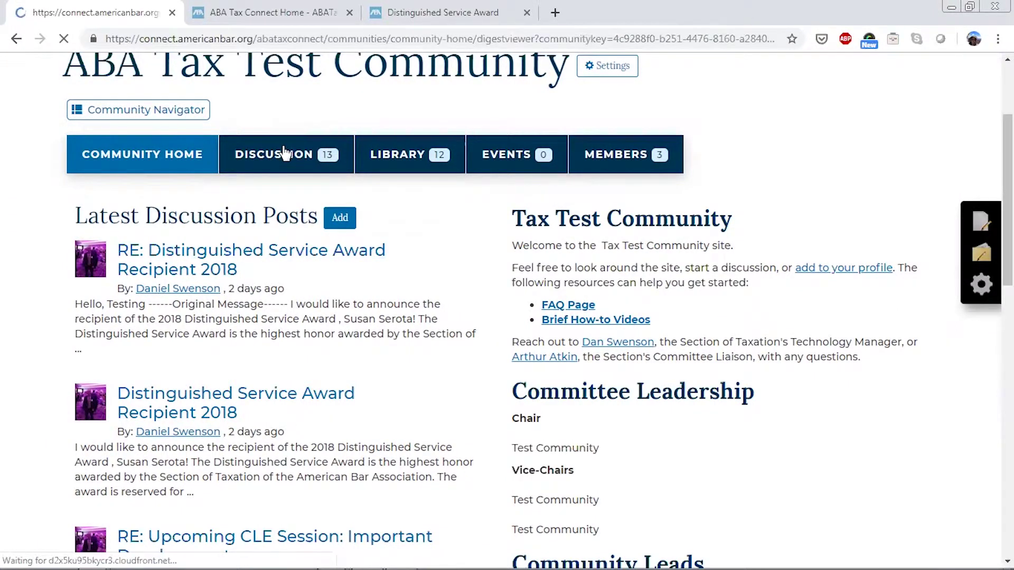
pyautogui.scroll(-5, 87, 217)
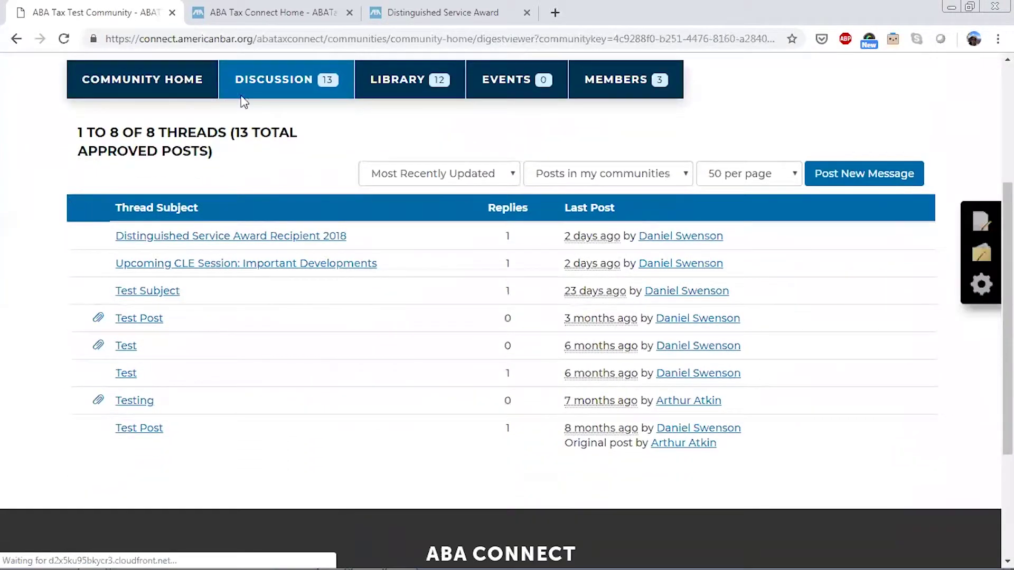
pyautogui.click(298, 236)
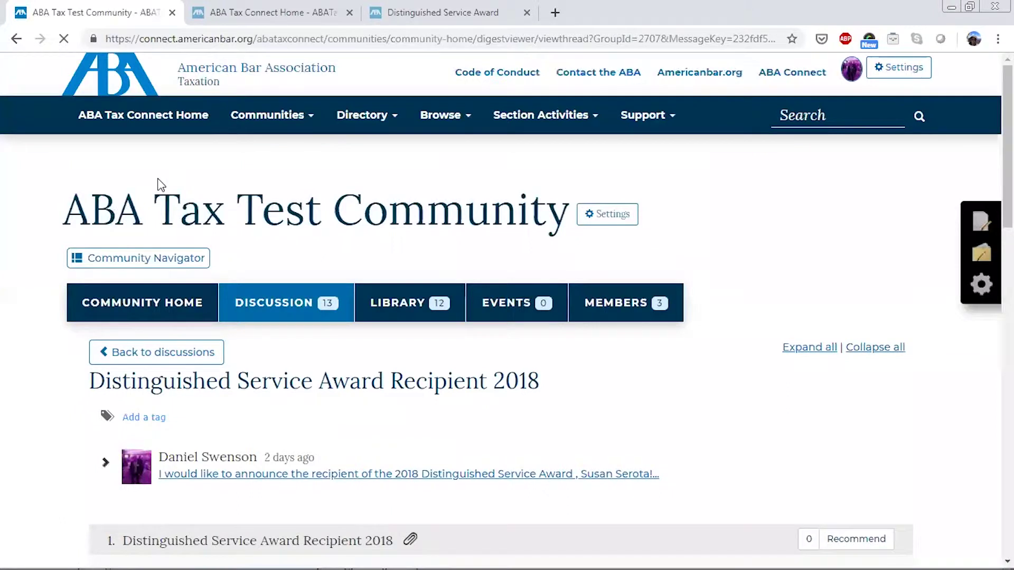
# Examine the thread's original post, its PDF attachment, the reply below it and the reply options
pyautogui.scroll(-4, 21, 173)
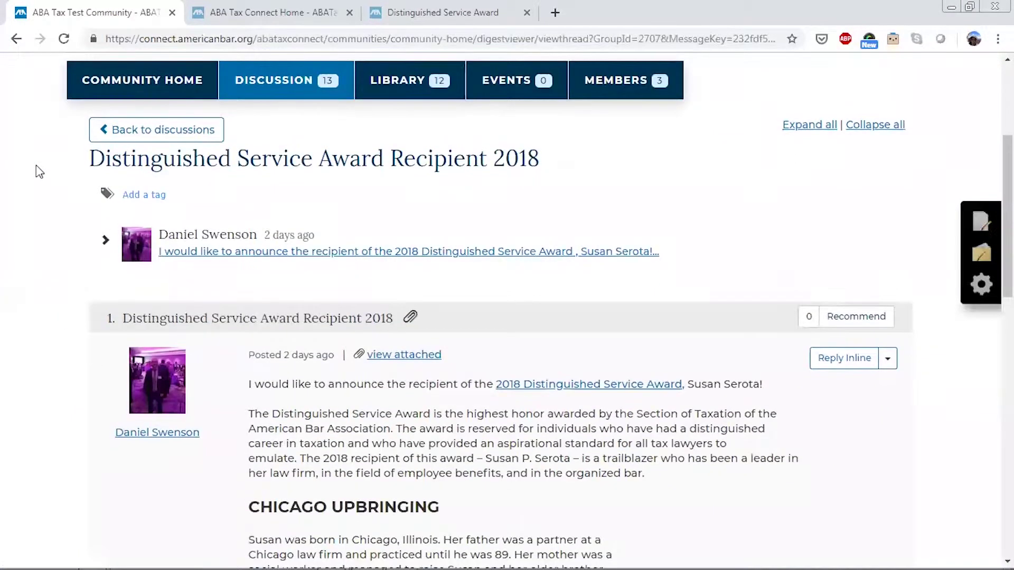
pyautogui.scroll(-2, 38, 174)
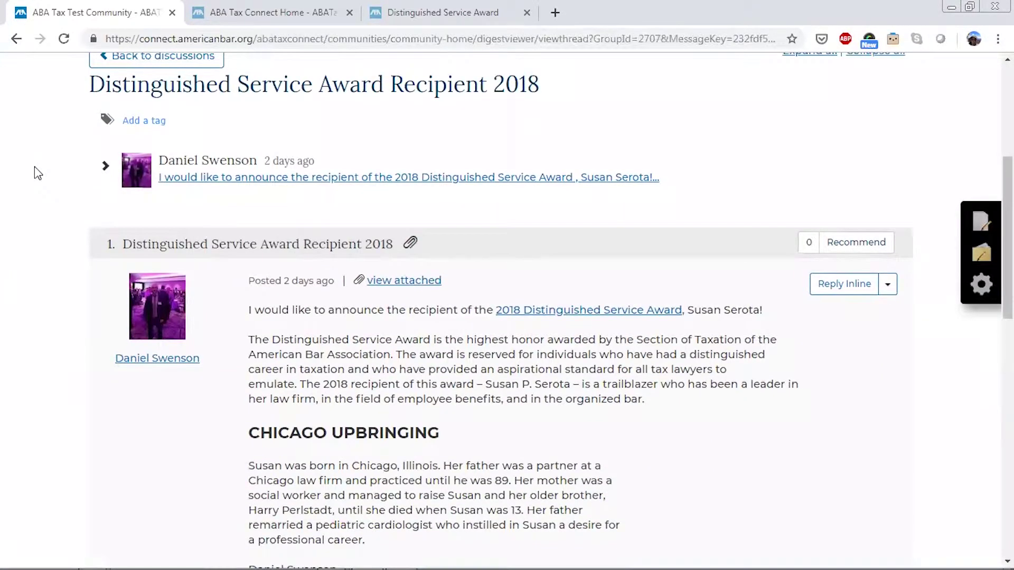
pyautogui.scroll(-3, 34, 173)
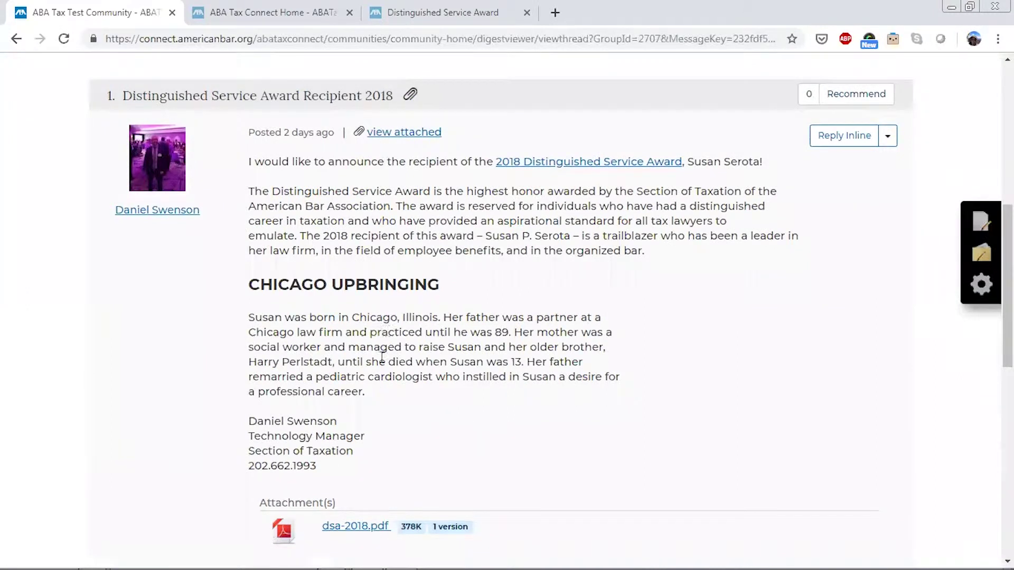
pyautogui.scroll(-7, 417, 325)
pyautogui.scroll(-3, 418, 325)
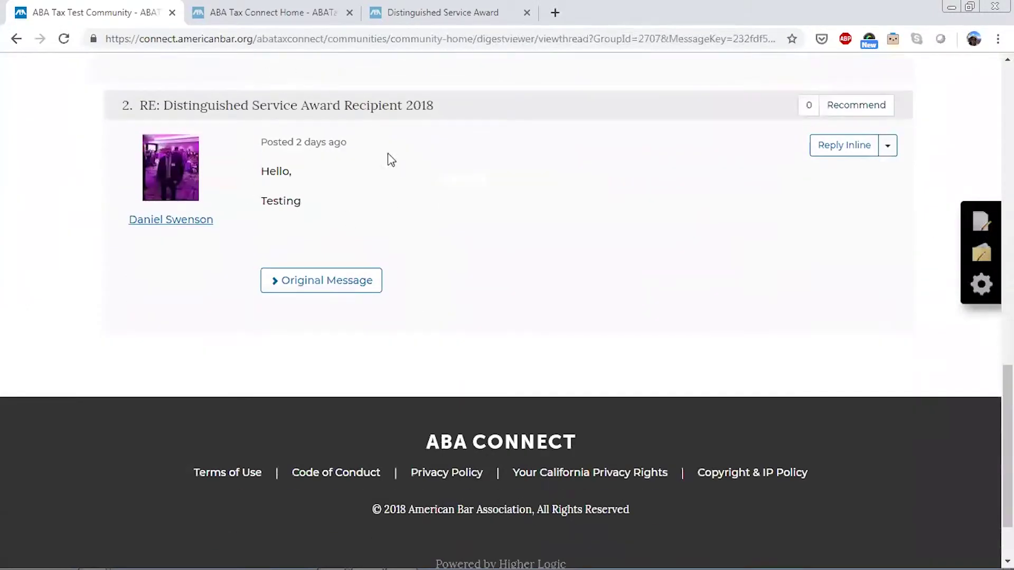
pyautogui.scroll(6, 667, 329)
pyautogui.scroll(6, 666, 329)
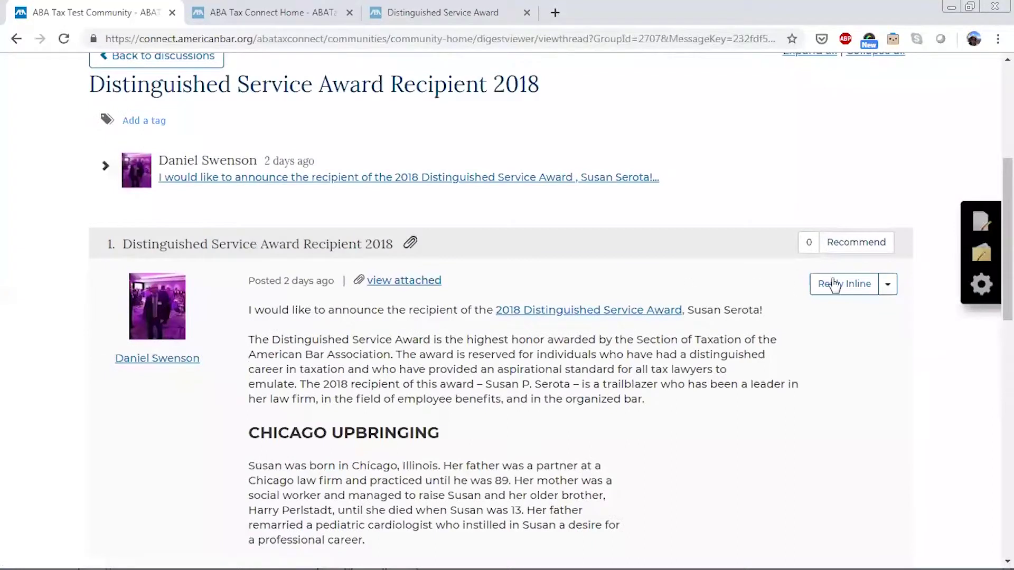
pyautogui.scroll(-12, 850, 300)
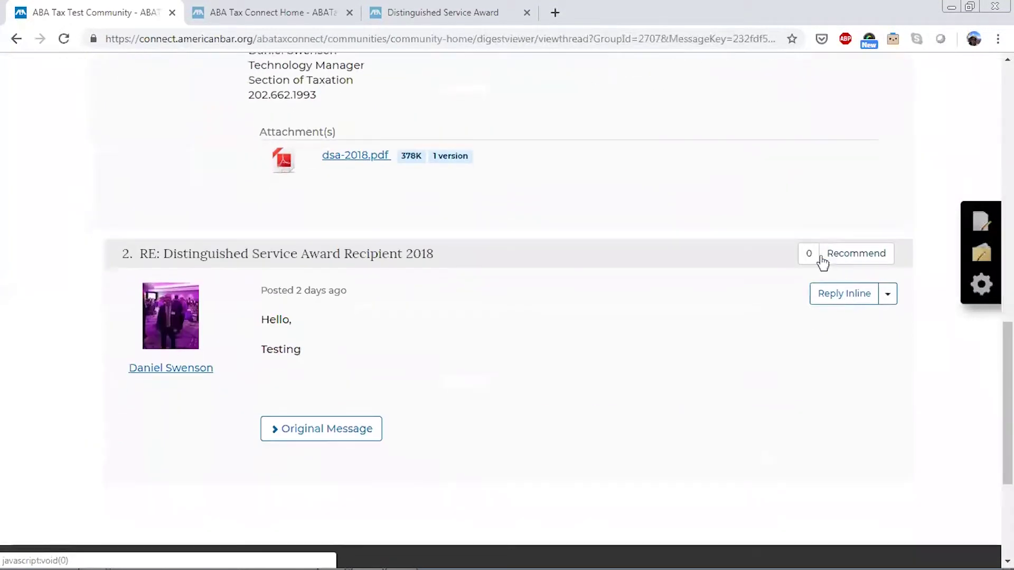
pyautogui.scroll(-2, 118, 102)
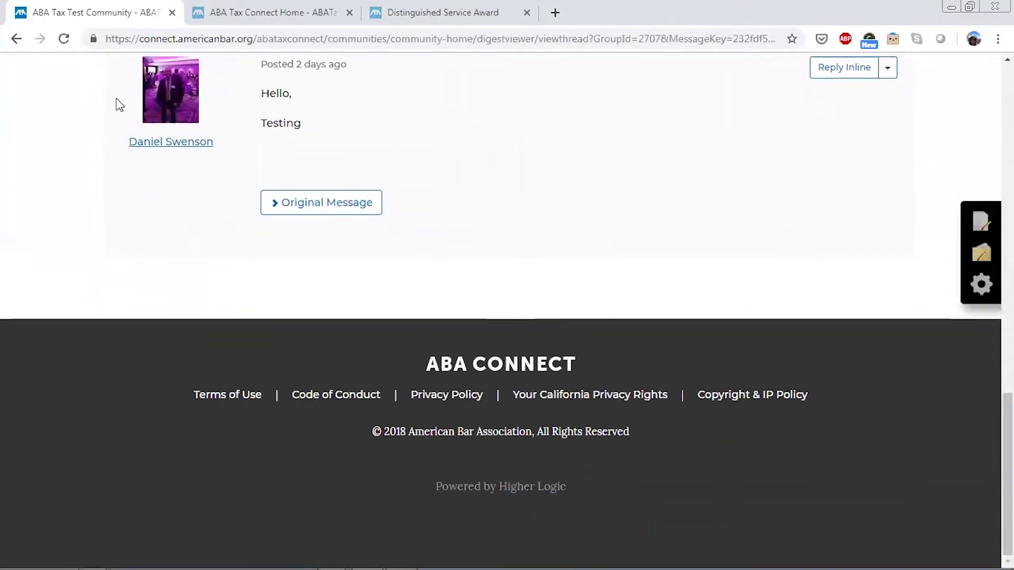
# Return to the community home page and copy the address given under Community Email Address
pyautogui.scroll(20, 45, 196)
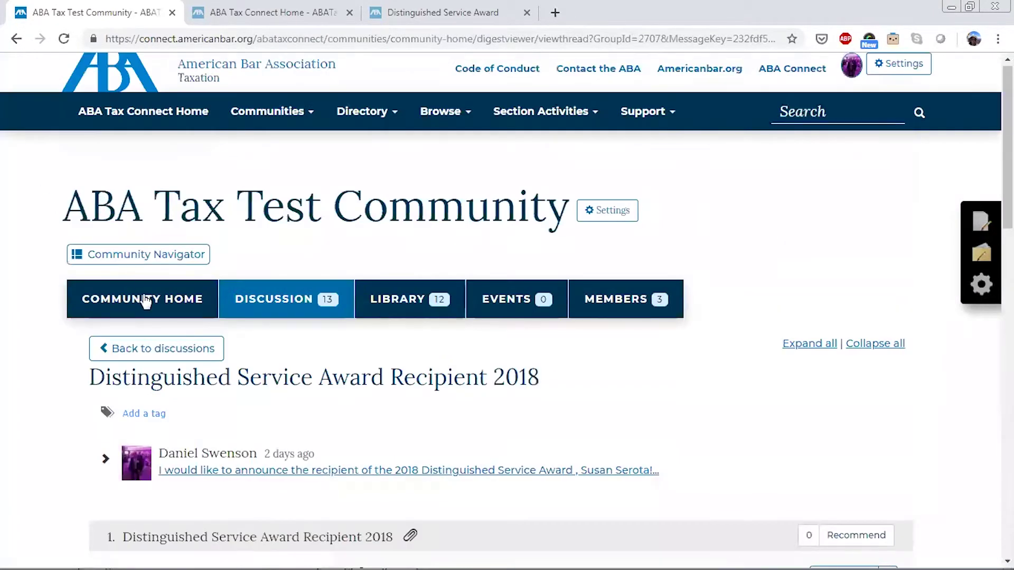
pyautogui.click(29, 241)
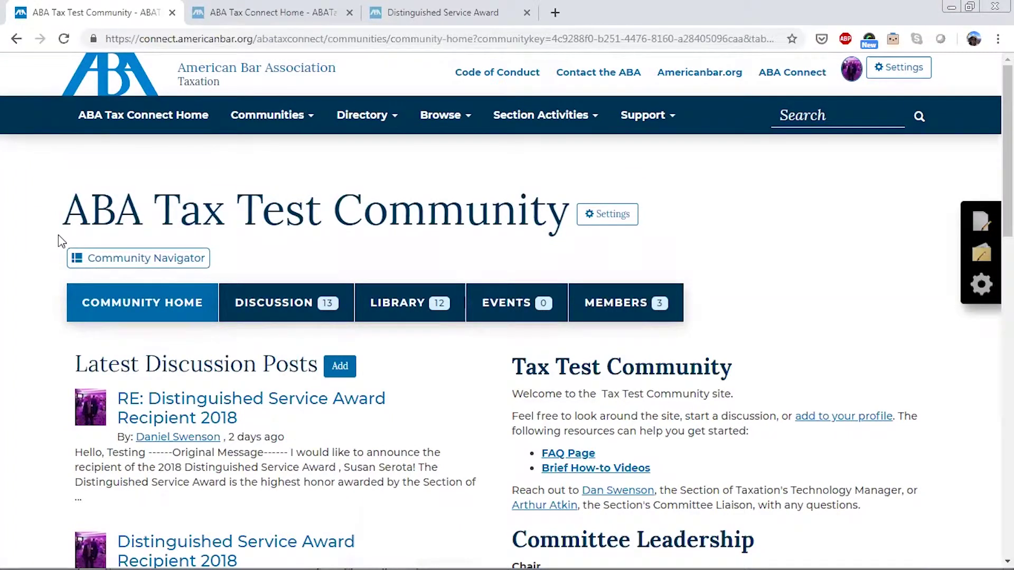
pyautogui.scroll(-10, 57, 241)
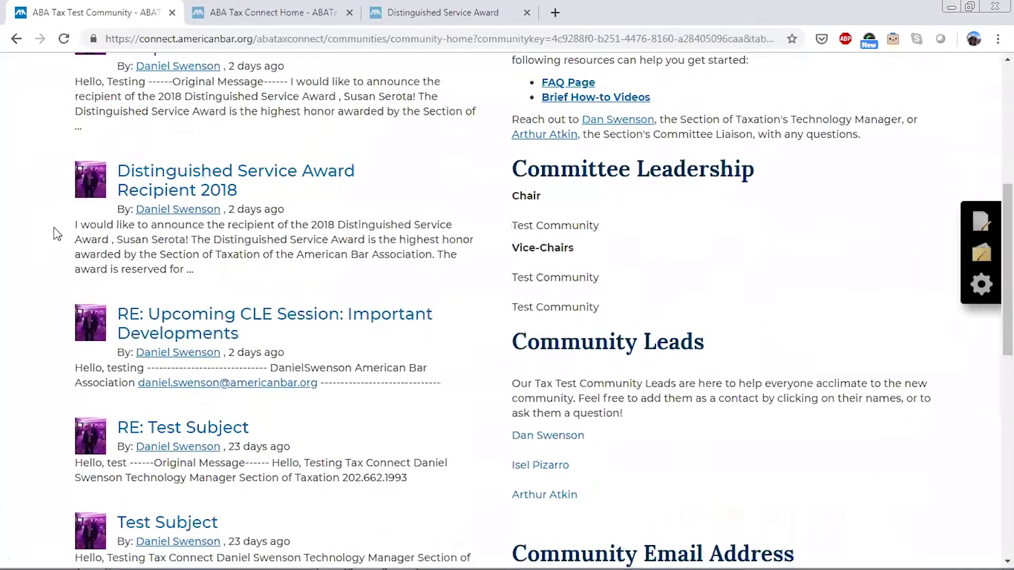
pyautogui.scroll(-1, 61, 235)
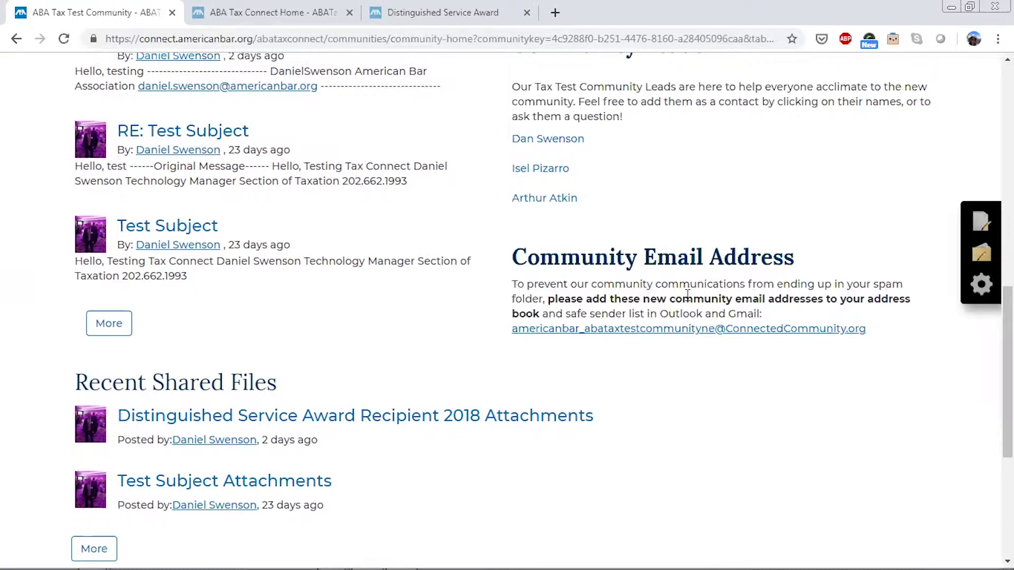
pyautogui.rightClick(677, 330)
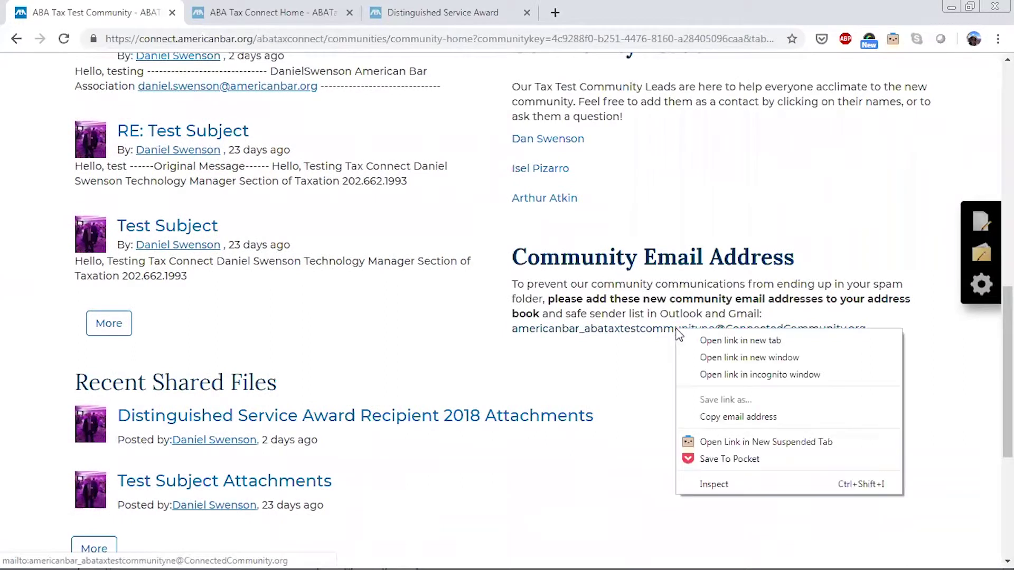
pyautogui.click(691, 417)
# Switch to the Outlook draft "Announcing the 2018 Distinguished Service Award Recipient!" and move its window aside over the community page
pyautogui.scroll(3, 459, 367)
pyautogui.scroll(-1, 469, 363)
pyautogui.scroll(-1, 473, 364)
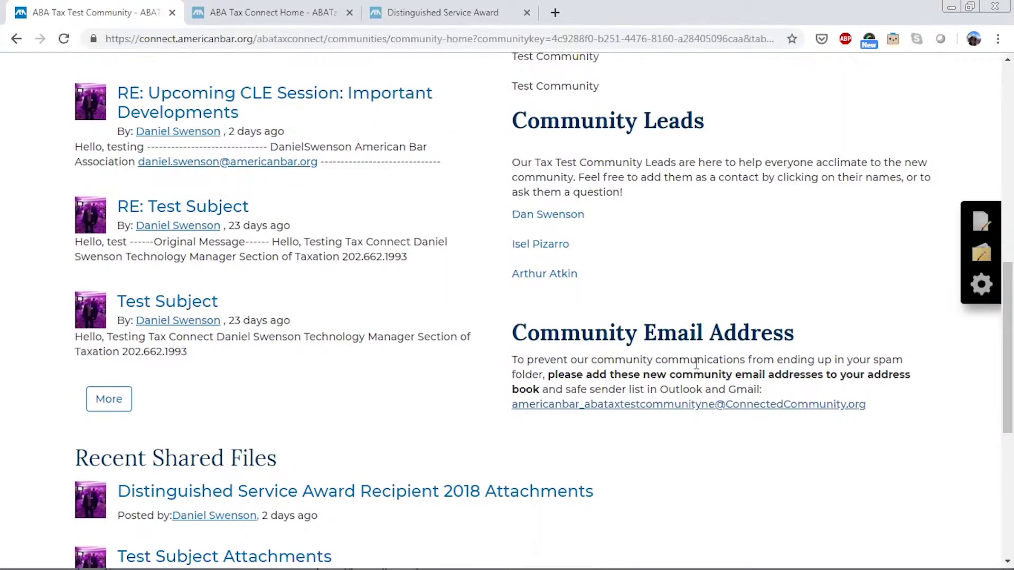
pyautogui.scroll(6, 695, 348)
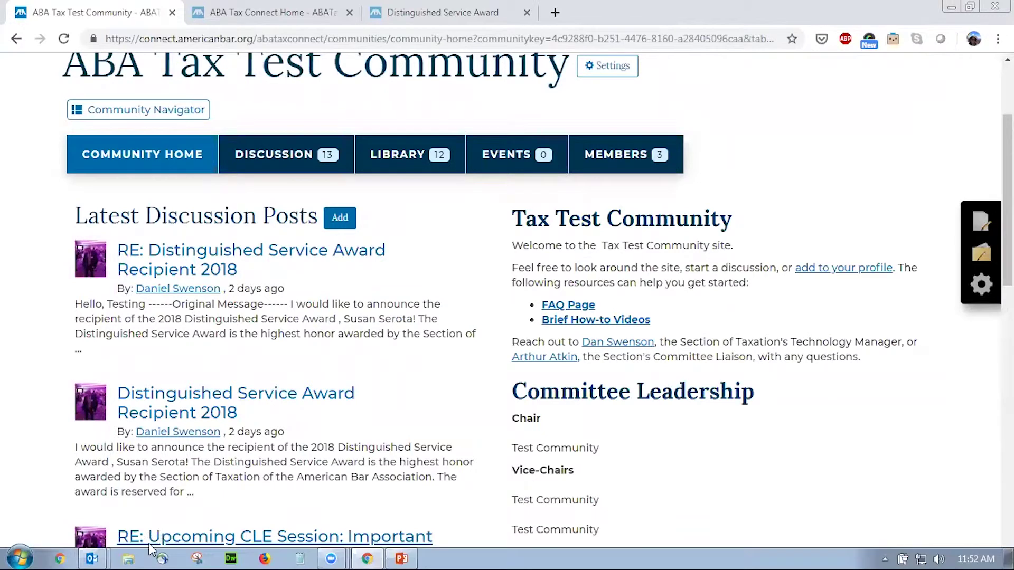
pyautogui.moveTo(92, 558)
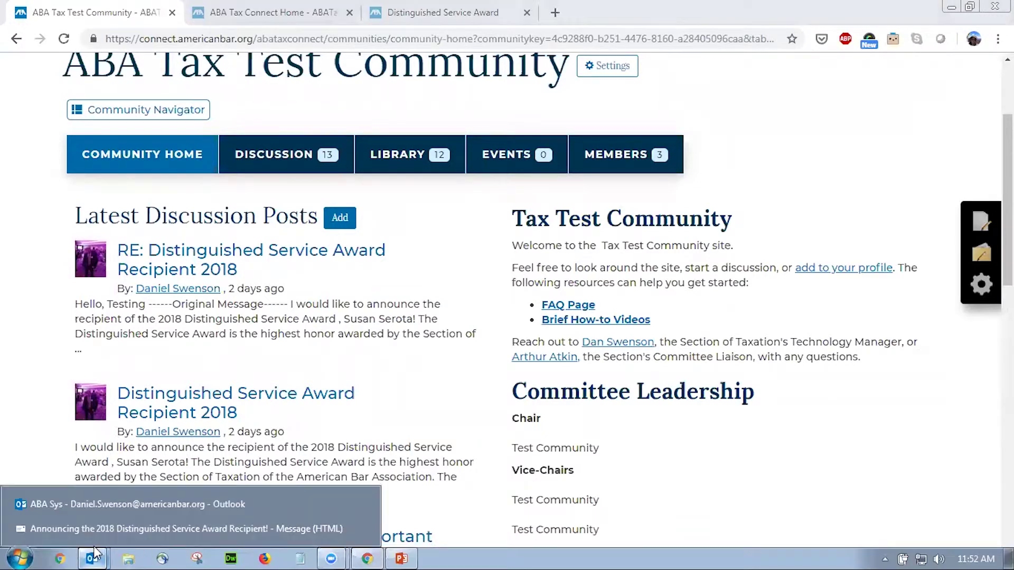
pyautogui.click(208, 526)
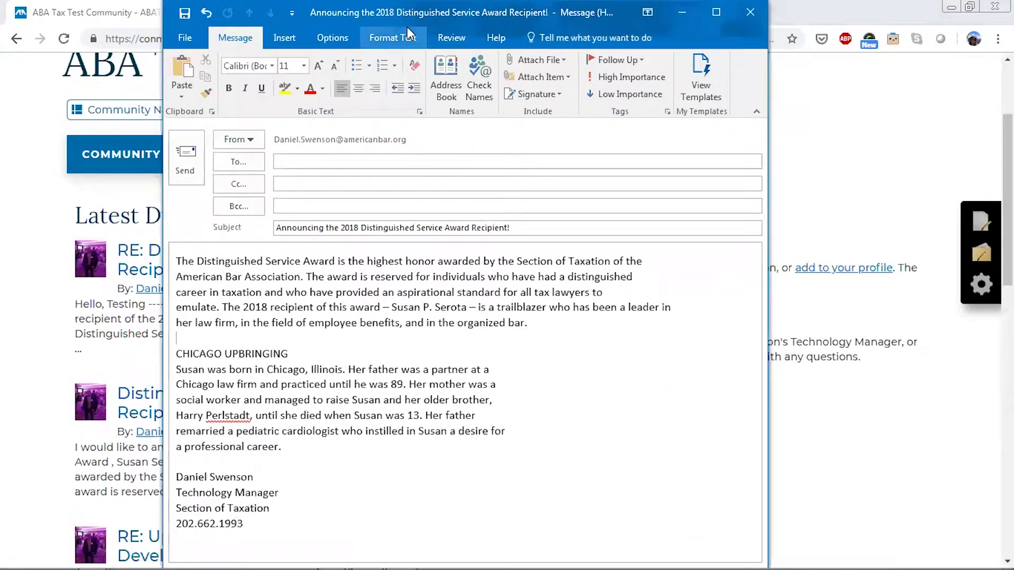
pyautogui.moveTo(754, 47); pyautogui.dragTo(916, 47)
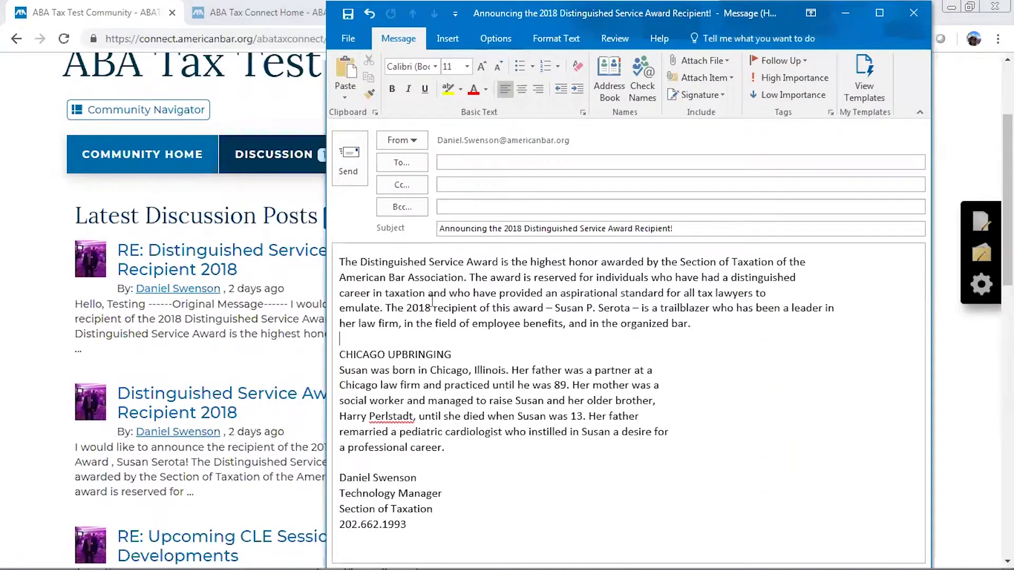
# Address the draft to the copied community email address and attach dsa-2018.pdf from the desktop
pyautogui.hotkey('ctrl', 'v')
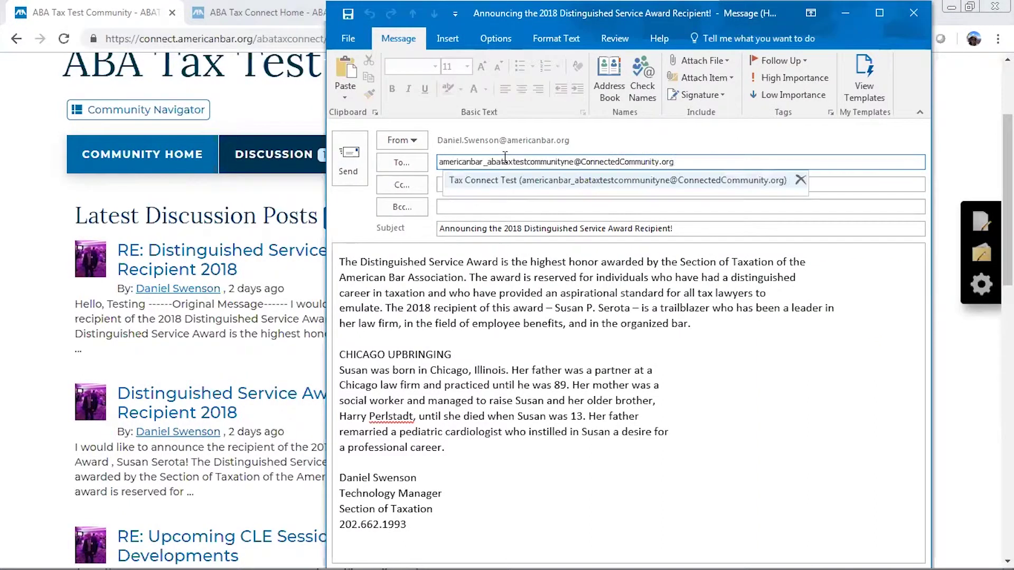
pyautogui.click(644, 262)
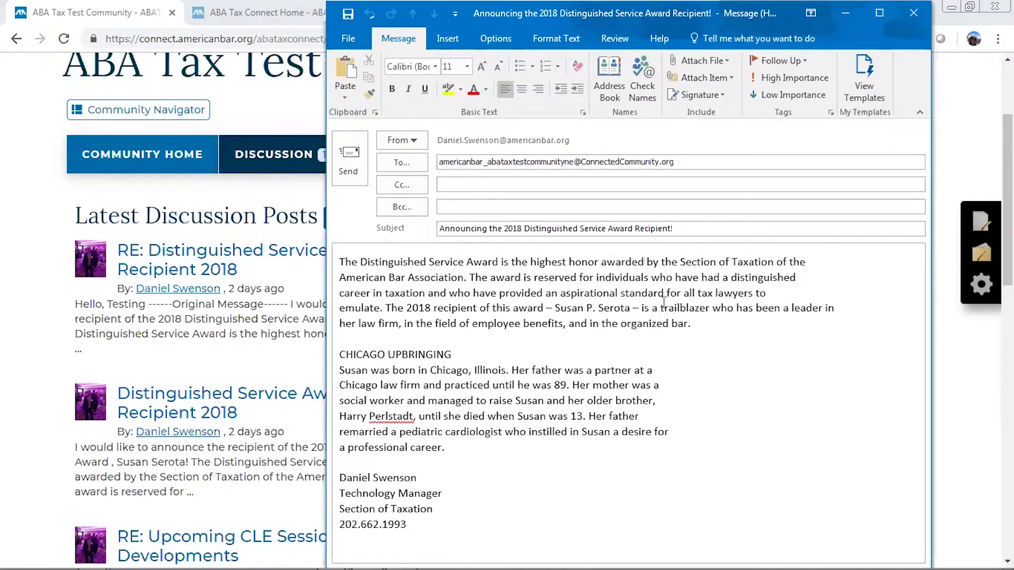
pyautogui.press('super+d')
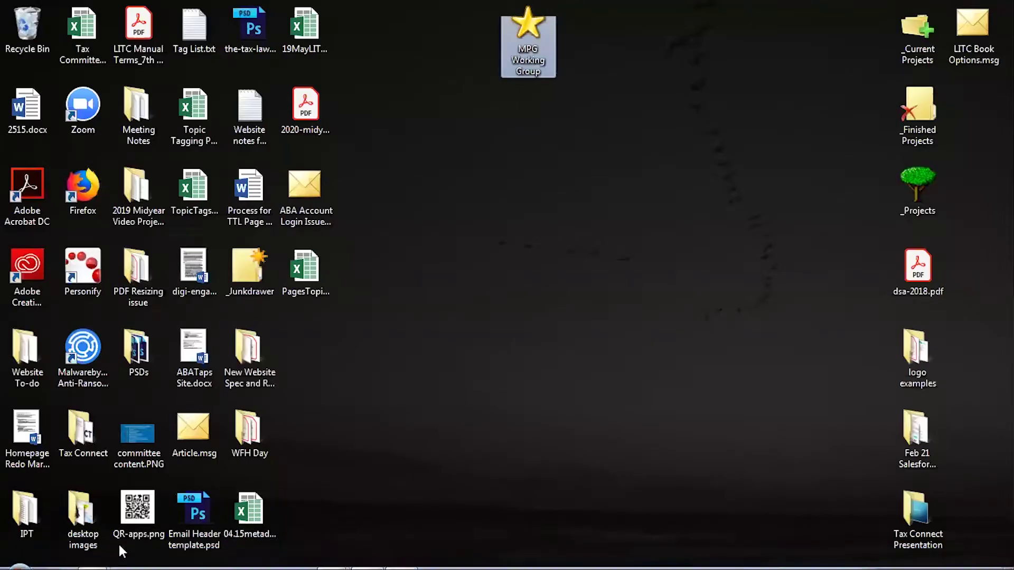
pyautogui.moveTo(92, 559)
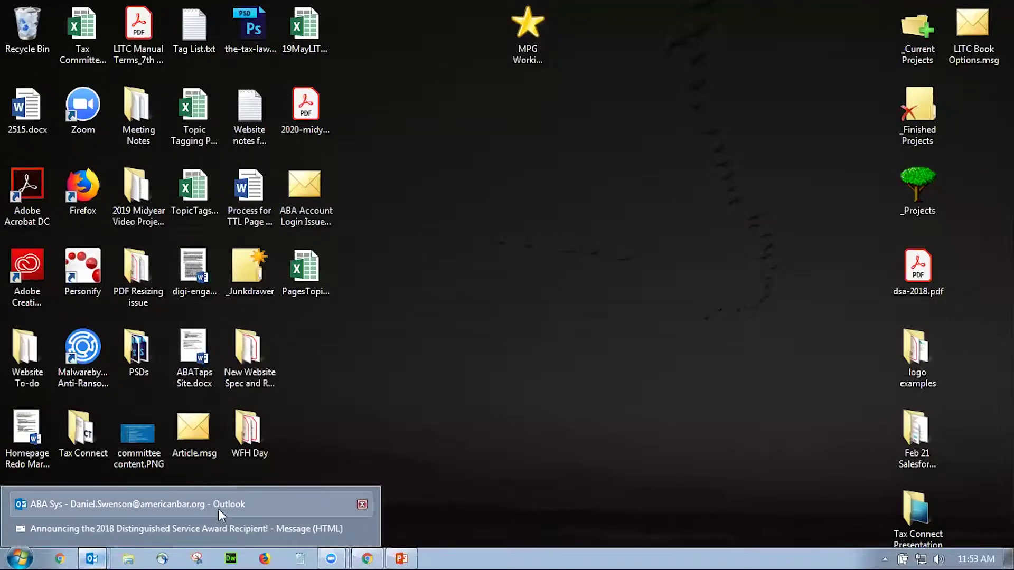
pyautogui.click(208, 527)
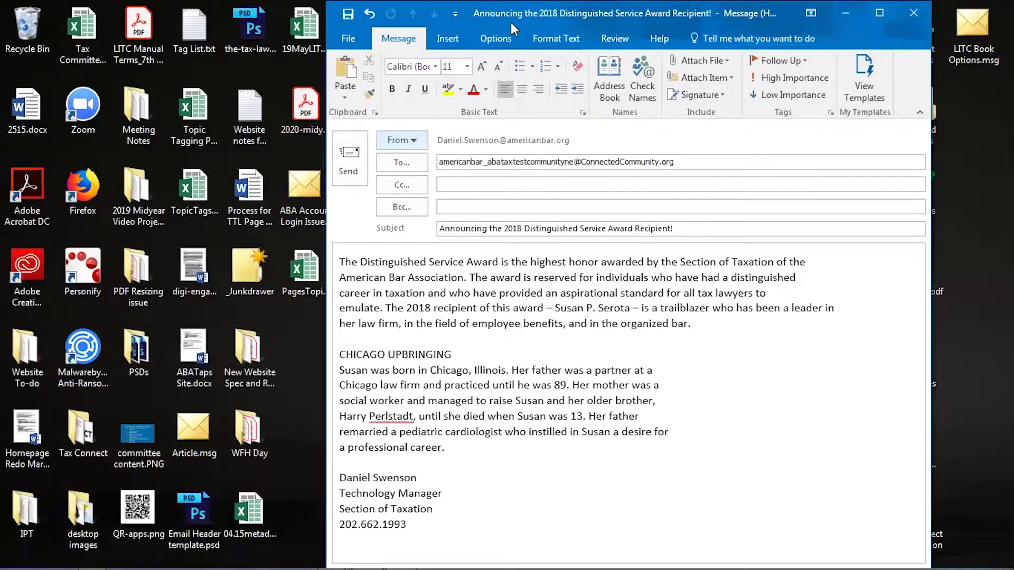
pyautogui.moveTo(511, 22); pyautogui.dragTo(179, 20)
pyautogui.moveTo(919, 267); pyautogui.dragTo(548, 295)
pyautogui.click(534, 38)
pyautogui.moveTo(575, 41); pyautogui.dragTo(759, 47)
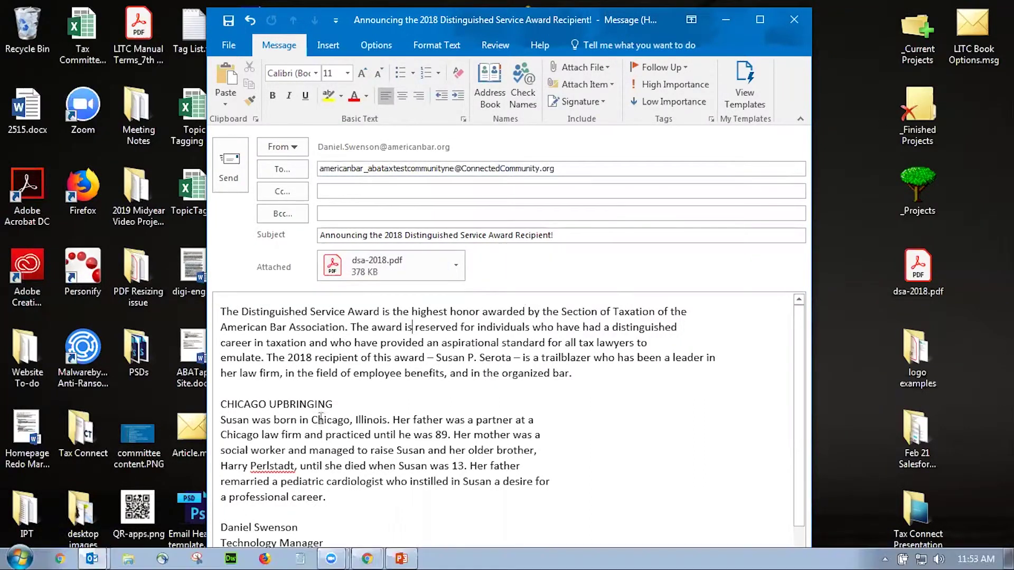
# Make the "CHICAGO UPBRINGING" heading in the message body bold at font size 16
pyautogui.tripleClick(263, 401)
pyautogui.hotkey('ctrl', 'b')
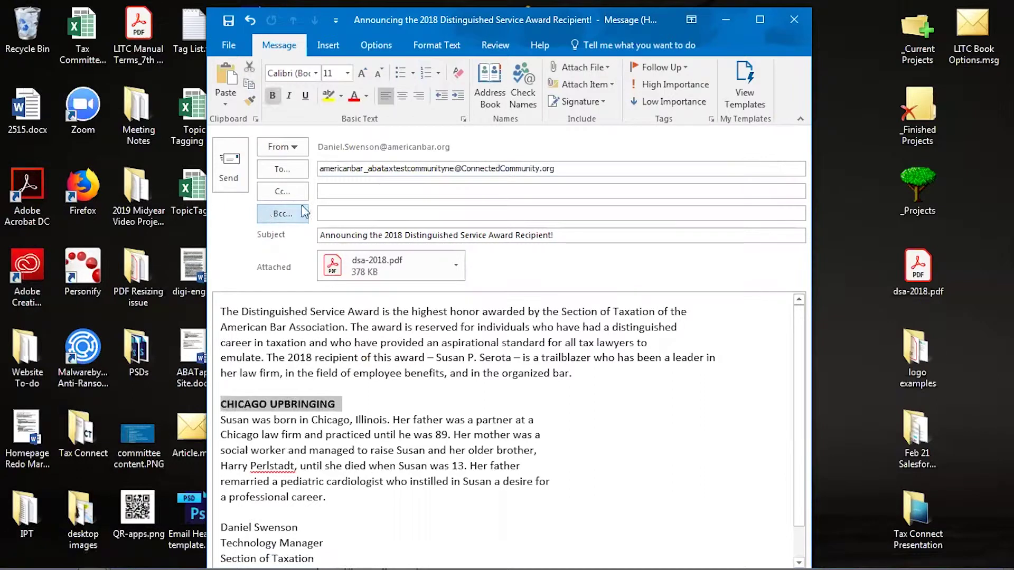
pyautogui.click(362, 72)
pyautogui.click(363, 73)
pyautogui.click(362, 72)
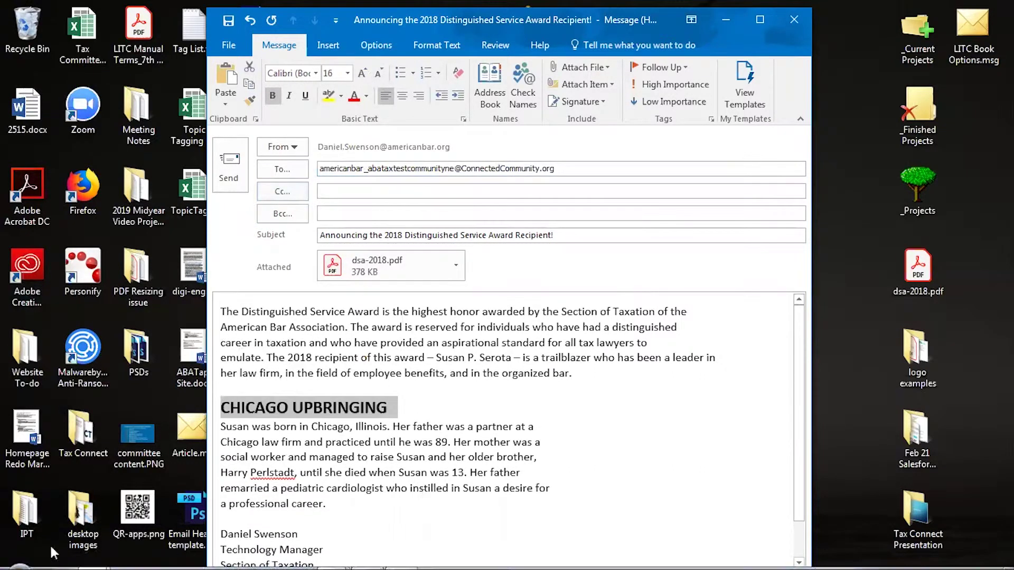
# Switch to Chrome, find the Section of Taxation's Distinguished Service Award page by searching for "aba tax dsa", and copy its web address
pyautogui.click(370, 555)
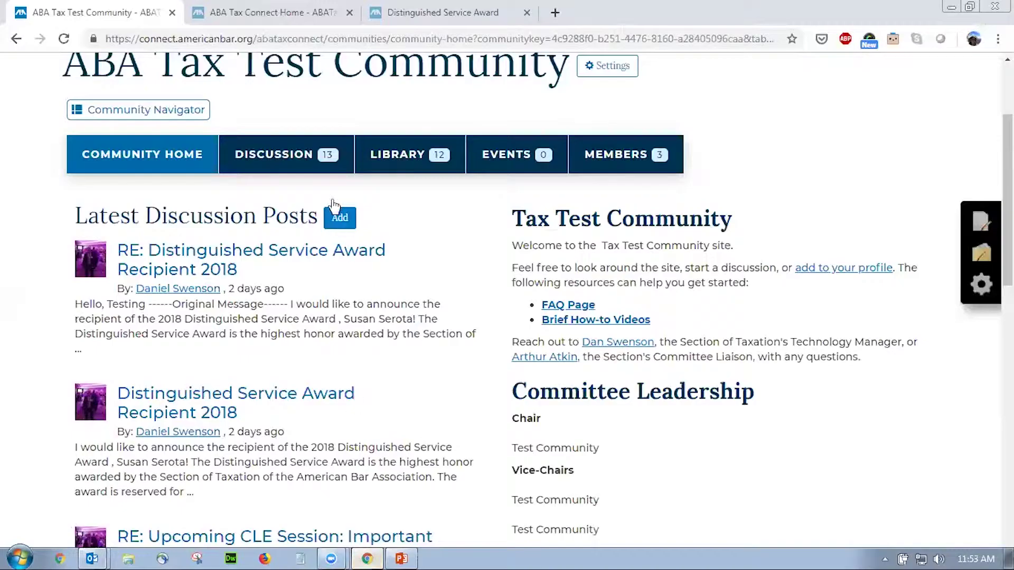
pyautogui.hotkey('ctrl', 't')
pyautogui.write('aba tax dsa')
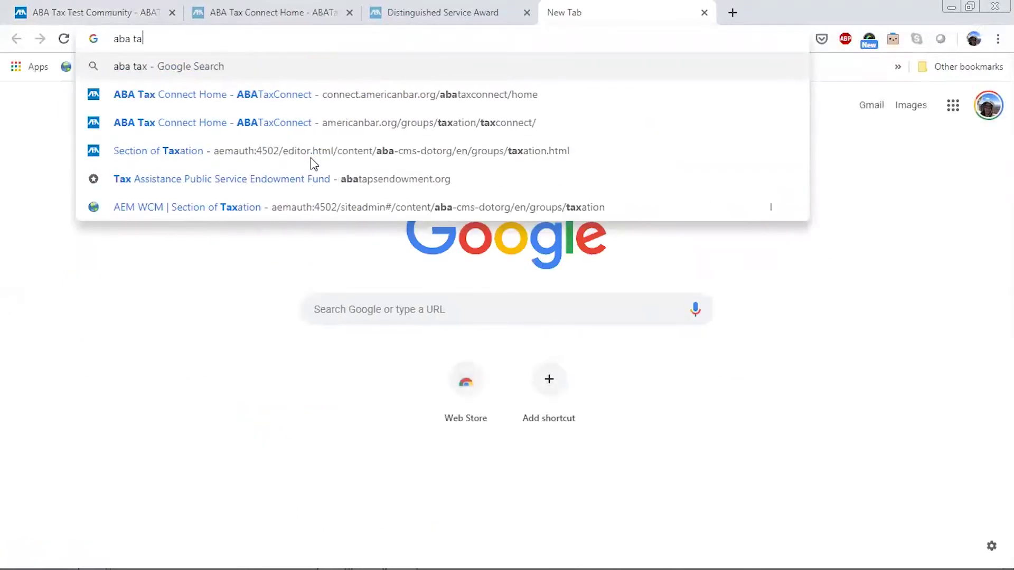
pyautogui.press('Return')
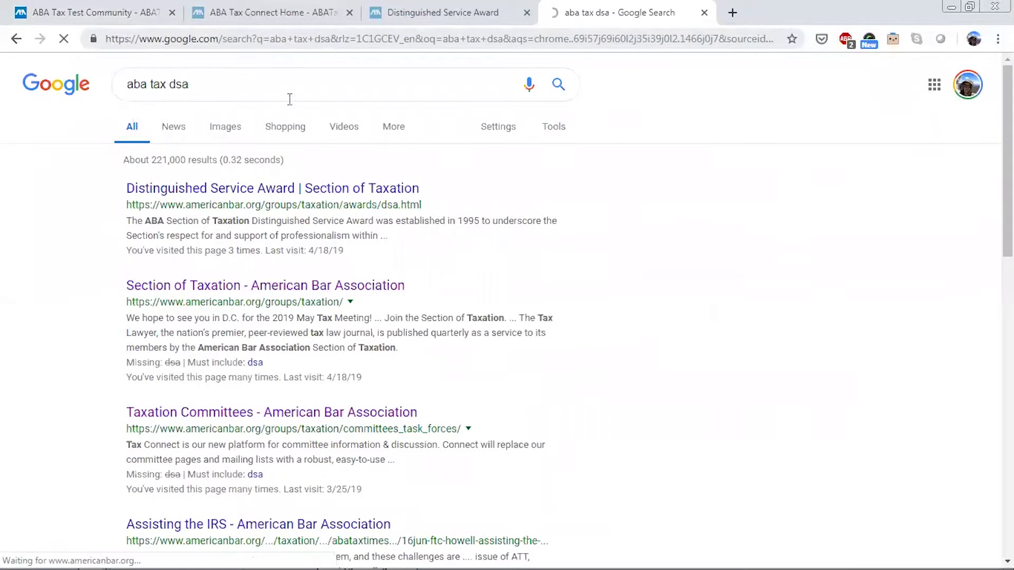
pyautogui.click(292, 38)
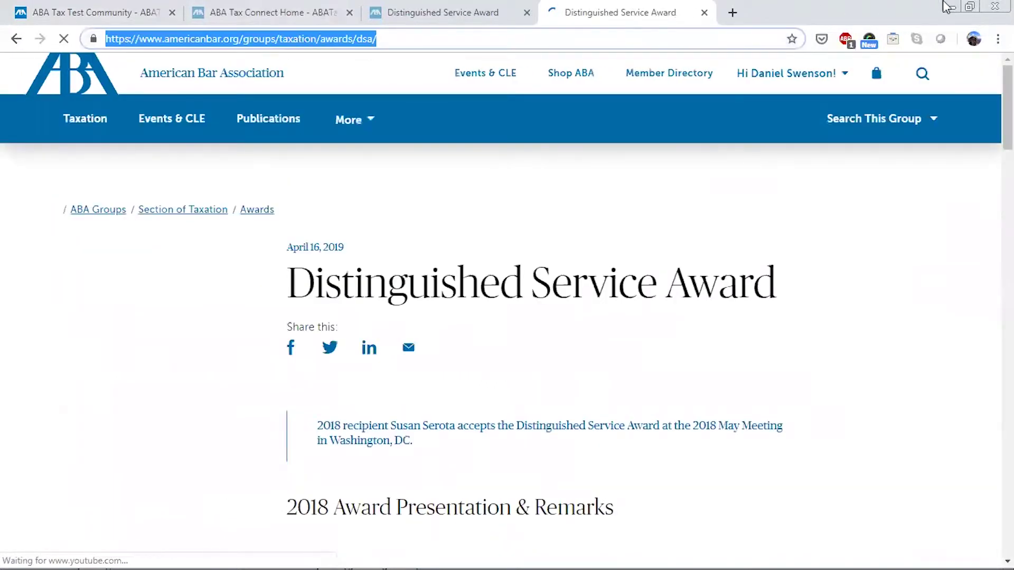
# Return to the Outlook draft and link the words "Distinguished Service Award" in the first sentence to the copied web address
pyautogui.click(948, 6)
pyautogui.moveTo(384, 311); pyautogui.dragTo(242, 311)
pyautogui.rightClick(257, 311)
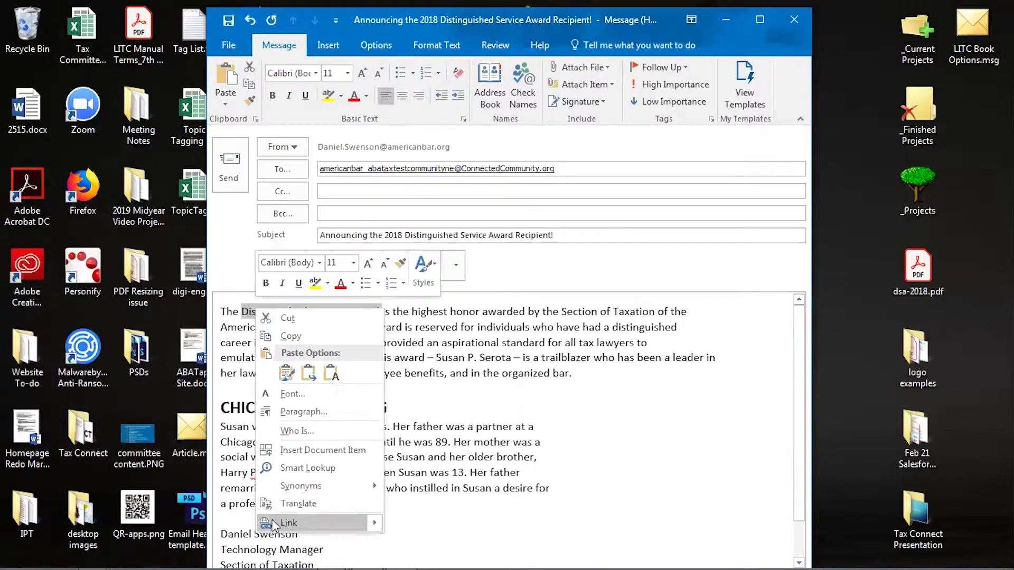
pyautogui.click(270, 523)
pyautogui.hotkey('ctrl', 'v')
pyautogui.click(650, 390)
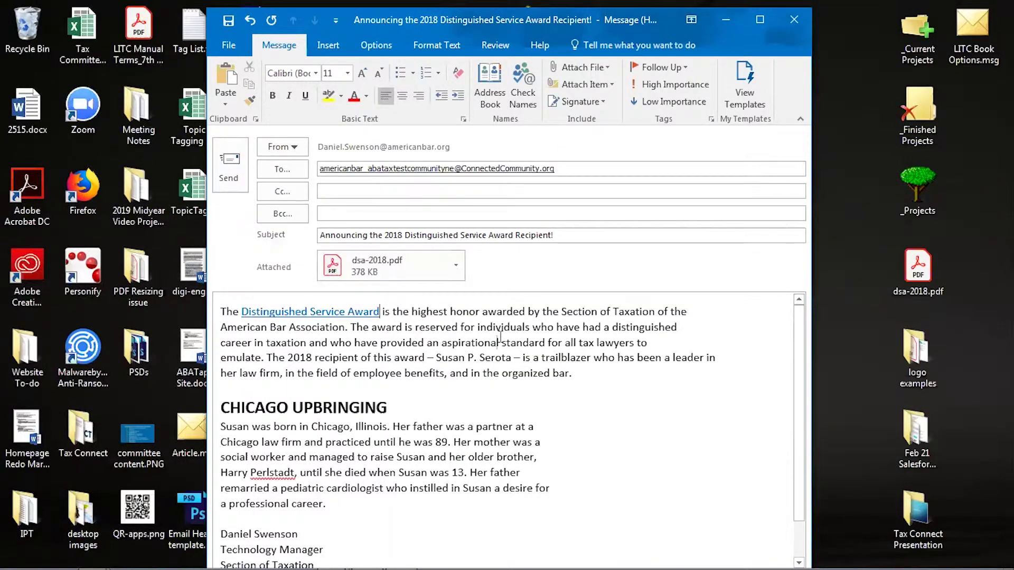
# Look over the finished announcement and send it to the community
pyautogui.click(498, 343)
pyautogui.scroll(-2, 500, 338)
pyautogui.scroll(2, 500, 338)
pyautogui.click(235, 176)
# Switch to the ABA Tax Test Community page in Chrome, refresh it and open the newly posted announcement from the latest discussion posts
pyautogui.moveTo(83, 549)
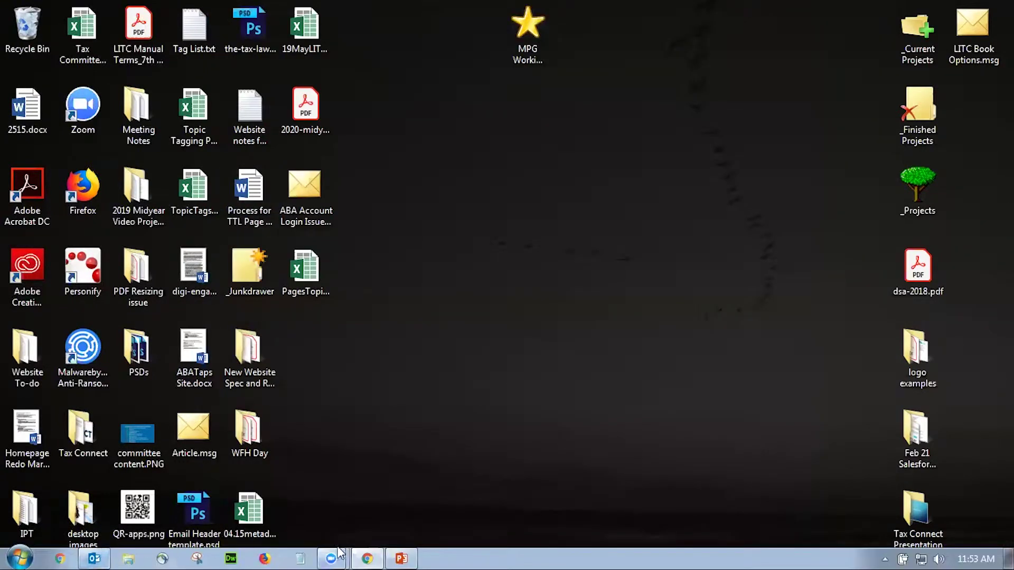
pyautogui.click(367, 559)
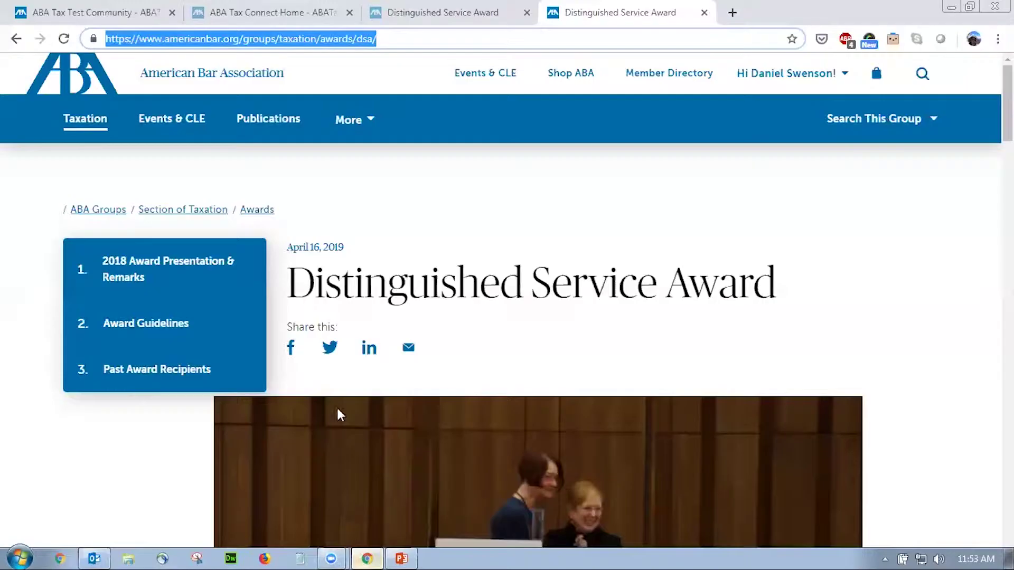
pyautogui.click(127, 6)
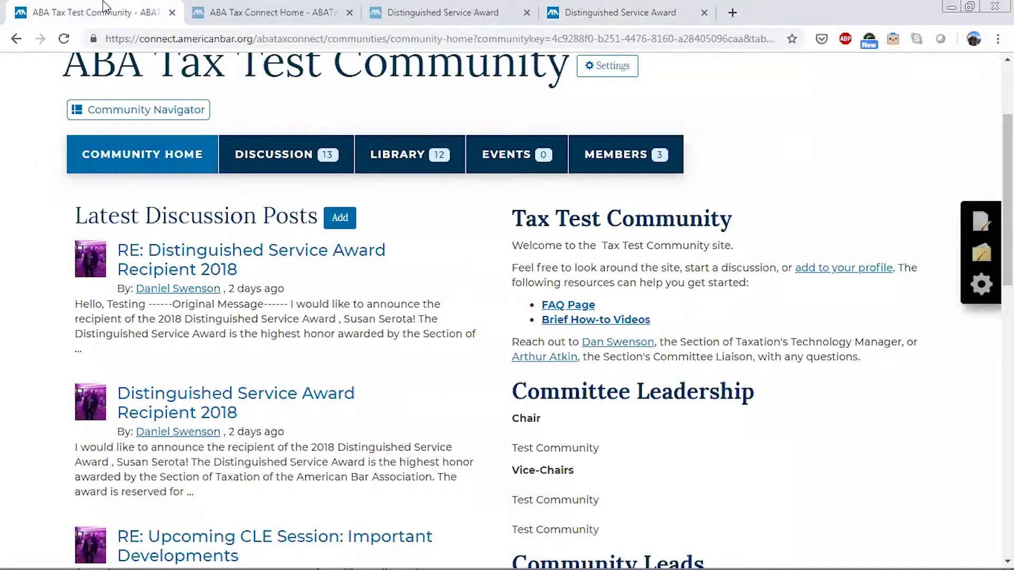
pyautogui.click(75, 172)
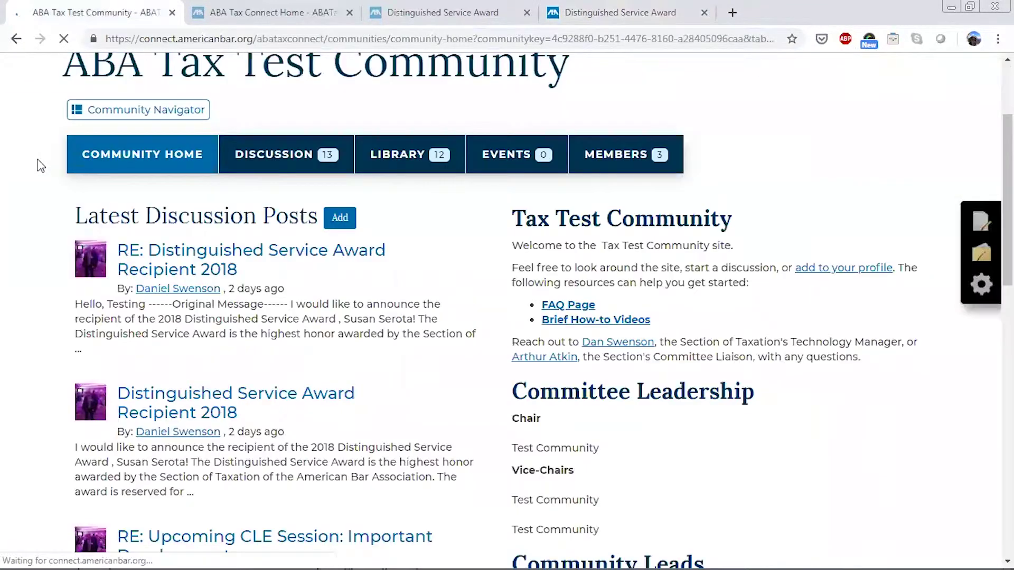
pyautogui.scroll(1, 34, 160)
pyautogui.click(63, 39)
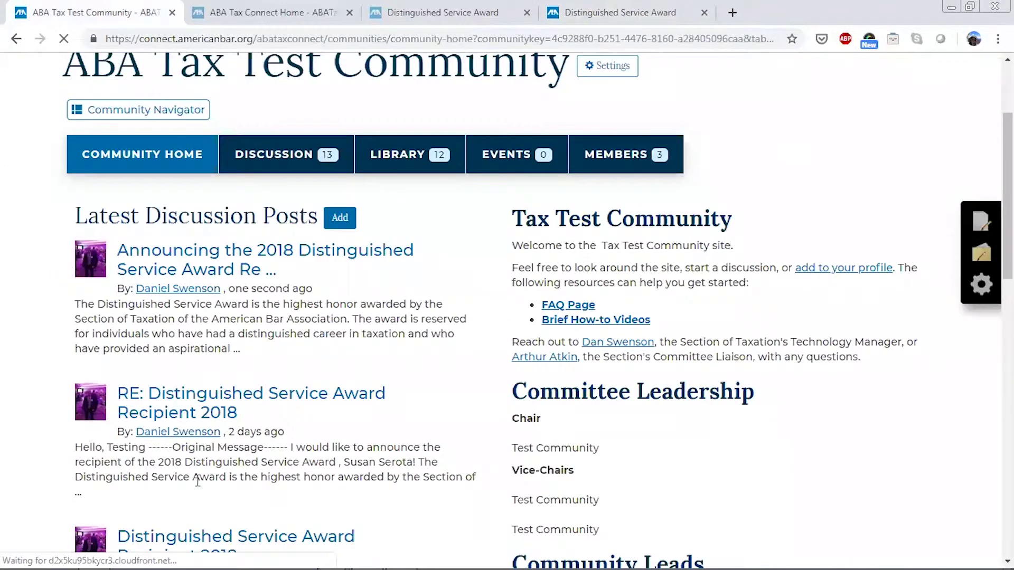
pyautogui.click(244, 270)
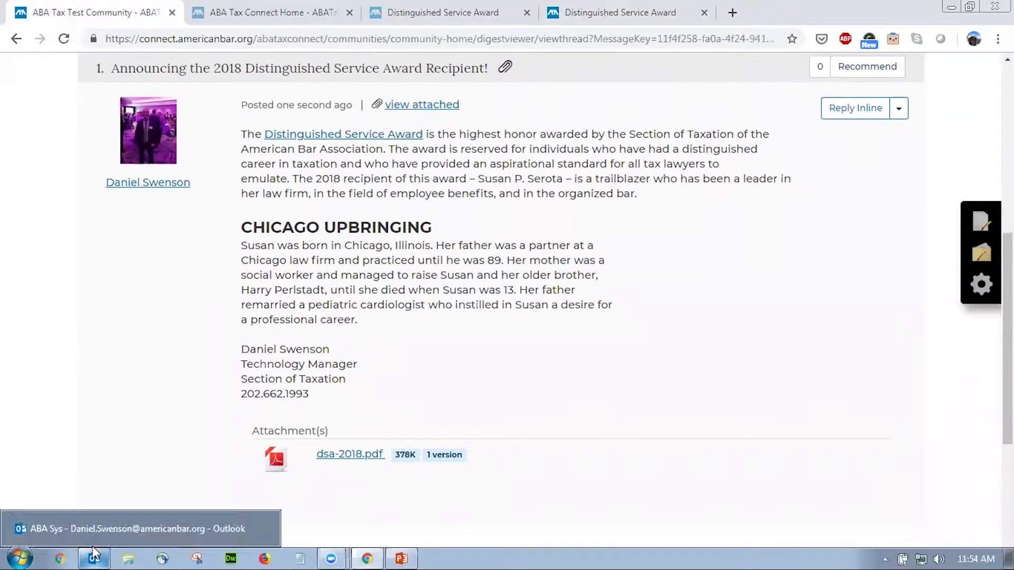
# Switch to Outlook and read the "Discussion Post Notification" message in the Tax Connect folder, closing it when done
pyautogui.click(94, 553)
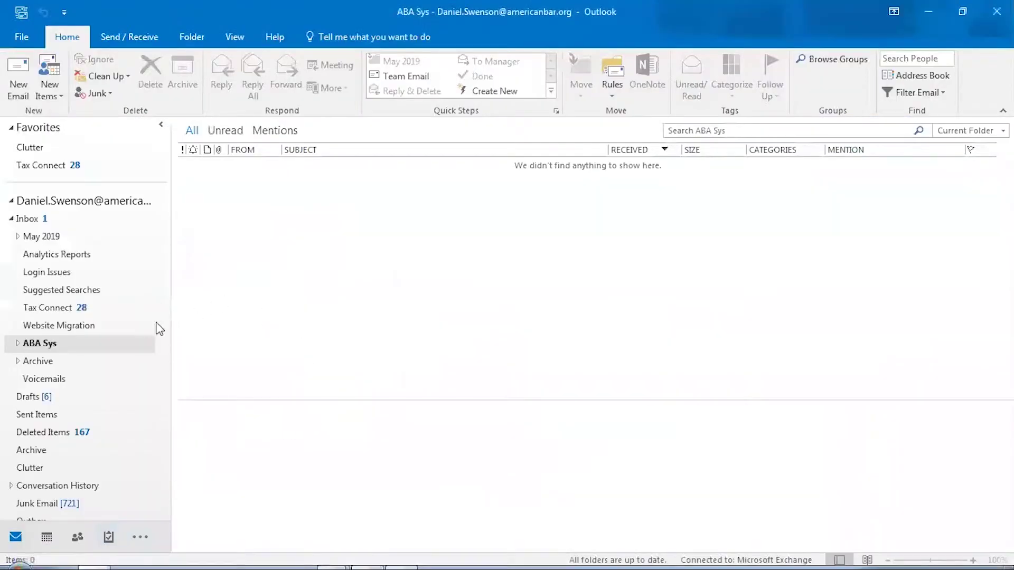
pyautogui.click(79, 306)
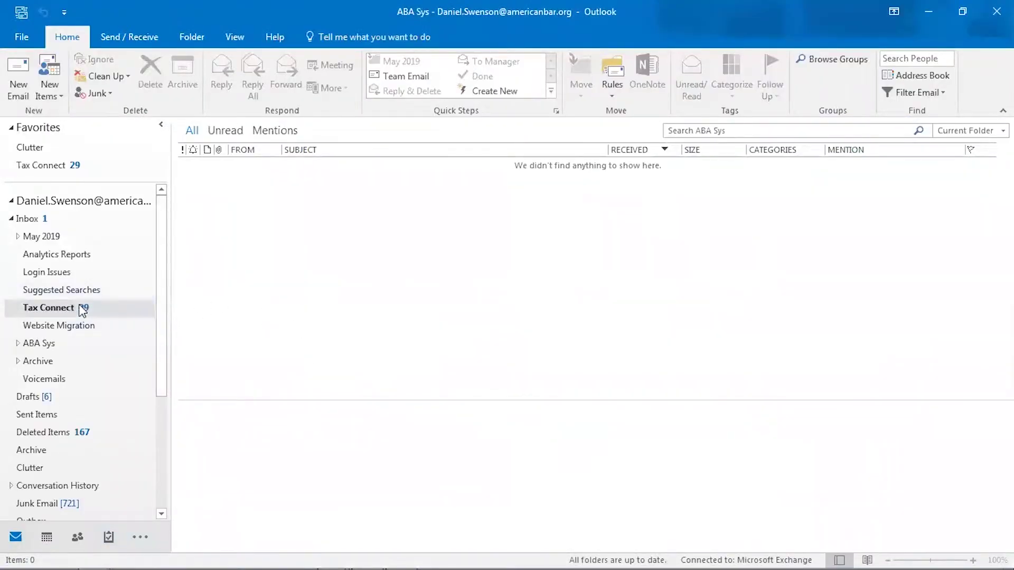
pyautogui.doubleClick(338, 199)
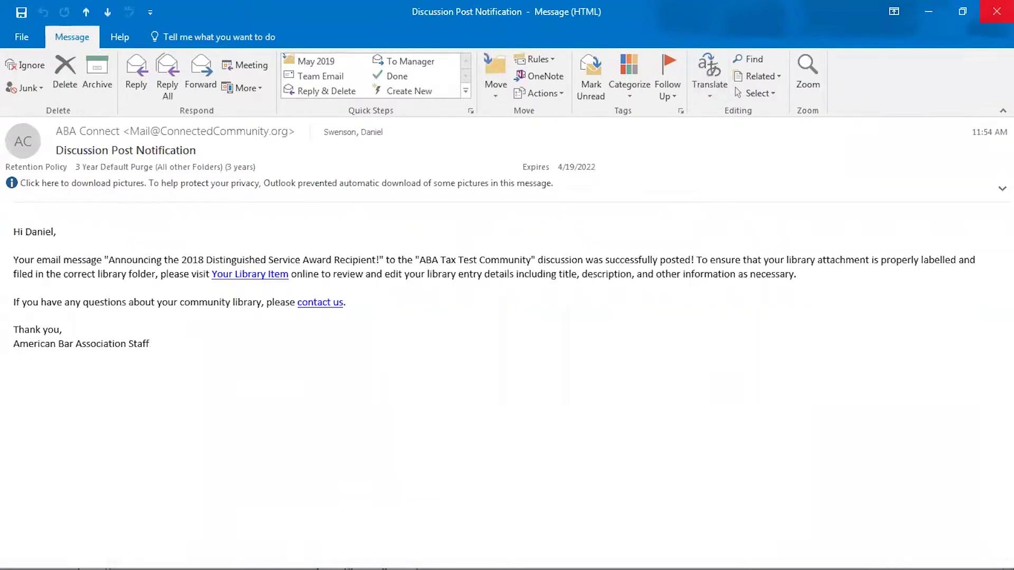
pyautogui.press('Escape')
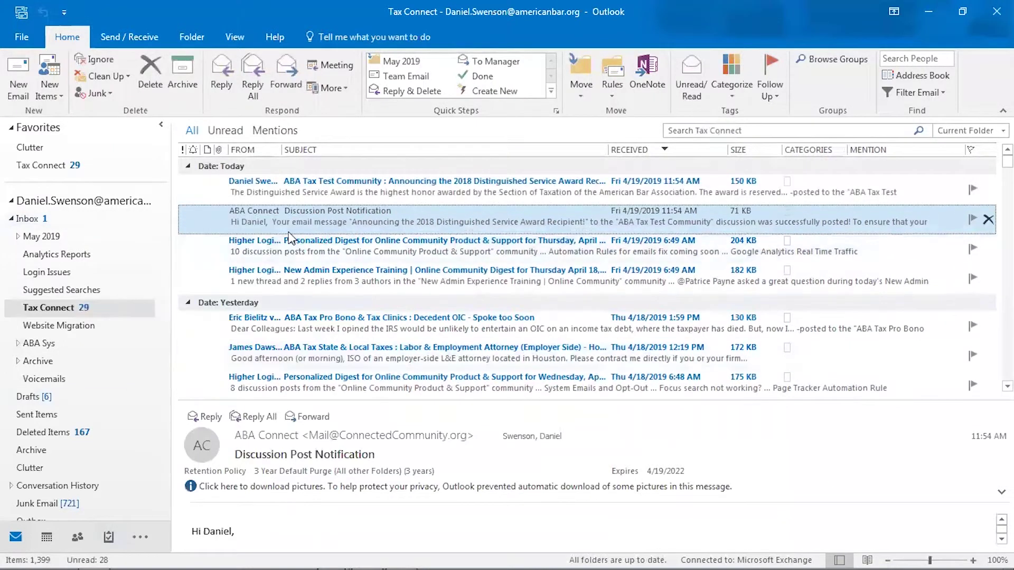
# Open the community's email copy of the announcement, download its pictures and review the message through to its footer links
pyautogui.doubleClick(316, 194)
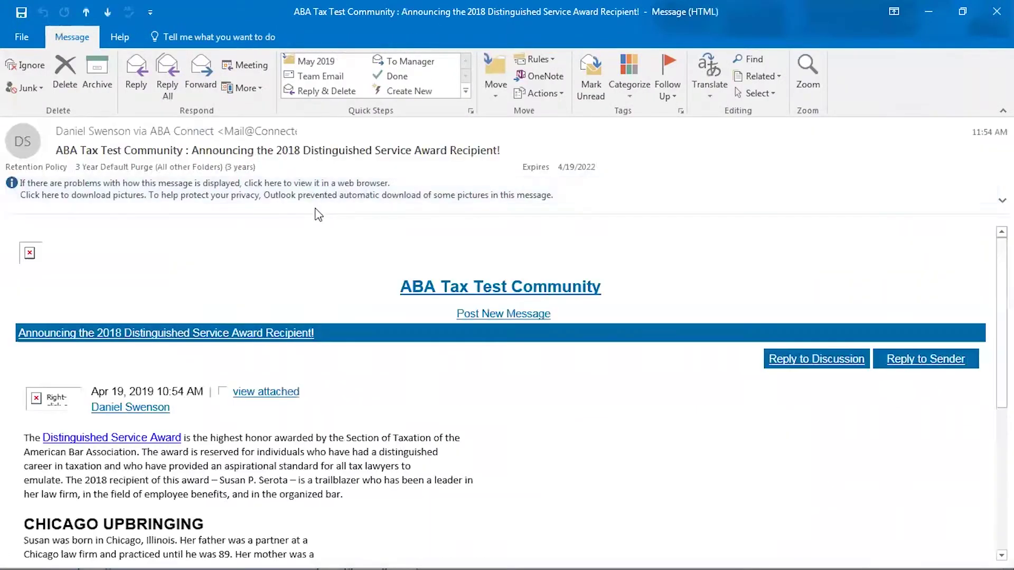
pyautogui.click(226, 185)
pyautogui.click(285, 190)
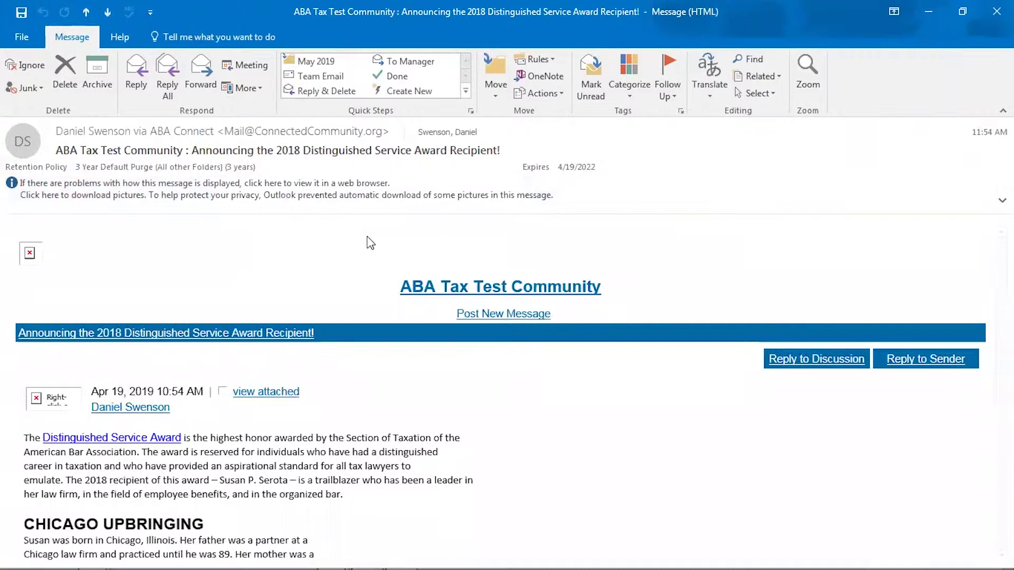
pyautogui.scroll(-5, 323, 238)
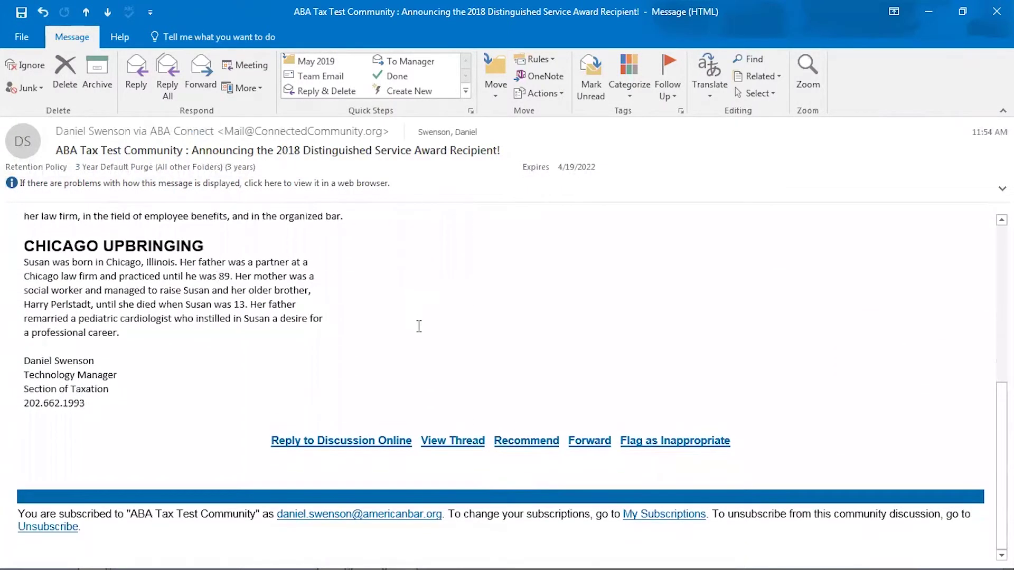
pyautogui.scroll(5, 419, 326)
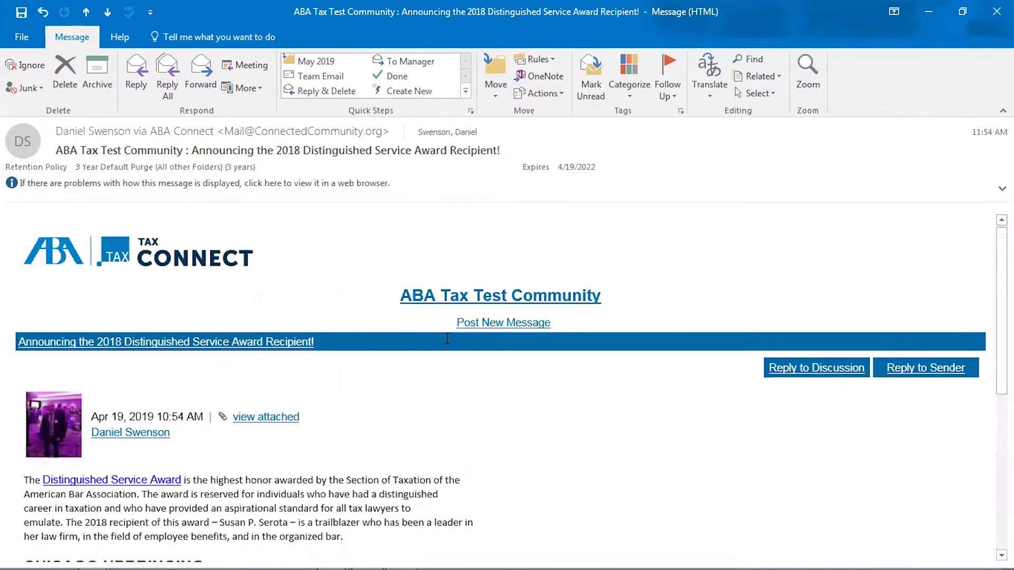
# Reply to the community's announcement email with "Excellent thank you for sending!" and send the reply
pyautogui.click(139, 71)
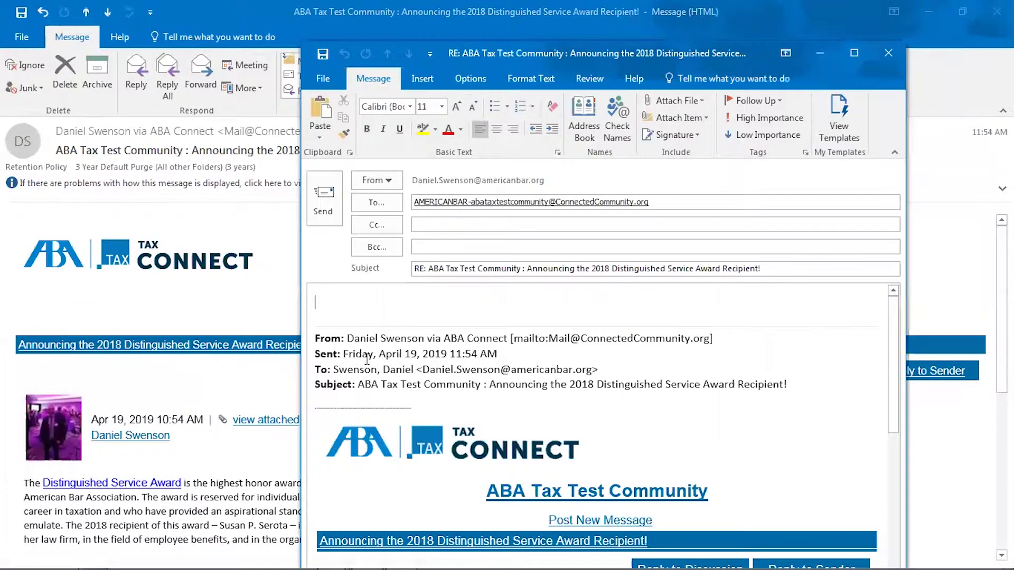
pyautogui.write('Exce')
pyautogui.write('llen thank ')
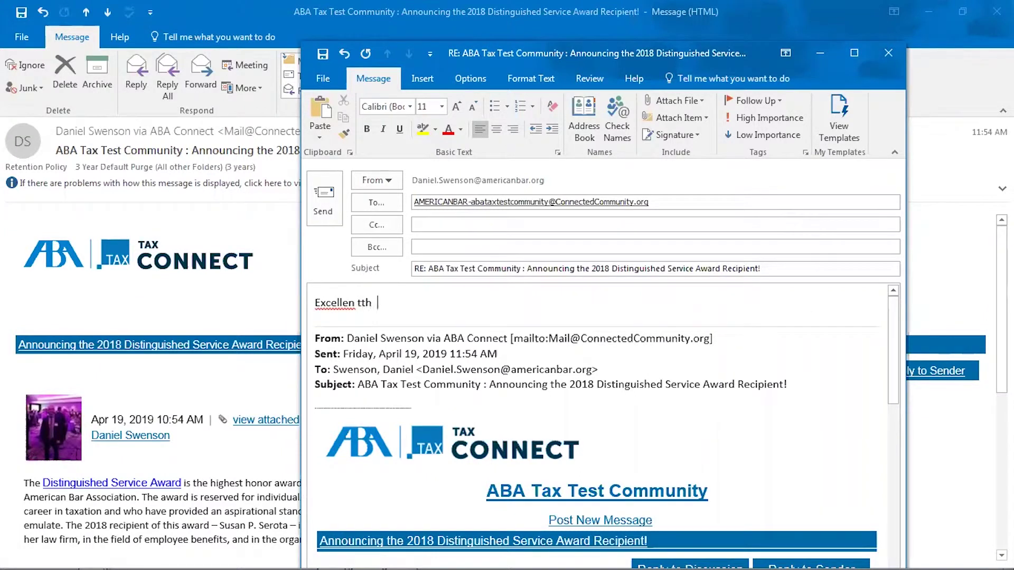
pyautogui.write('t thank you for sending!')
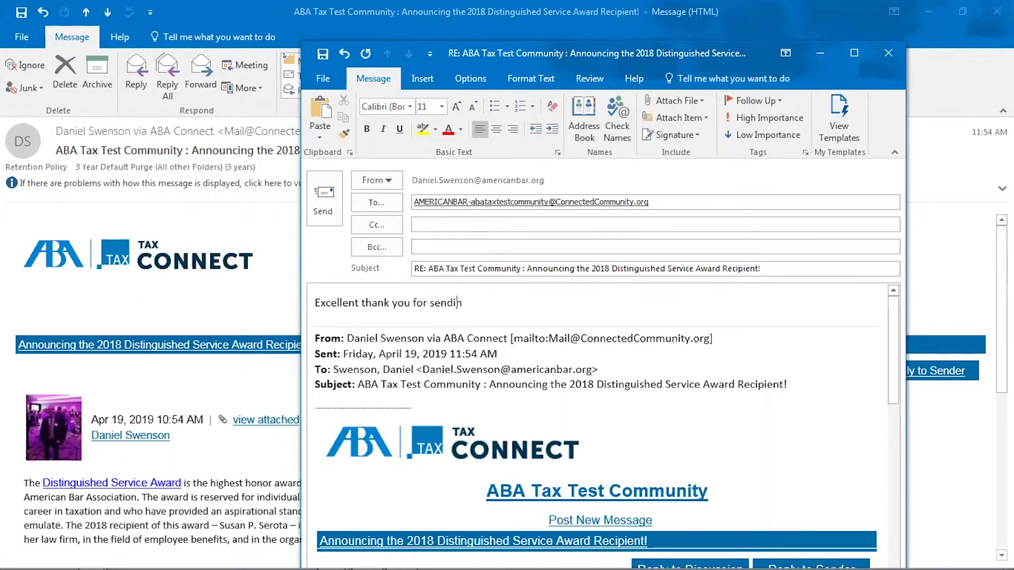
pyautogui.hotkey('ctrl', 'Return')
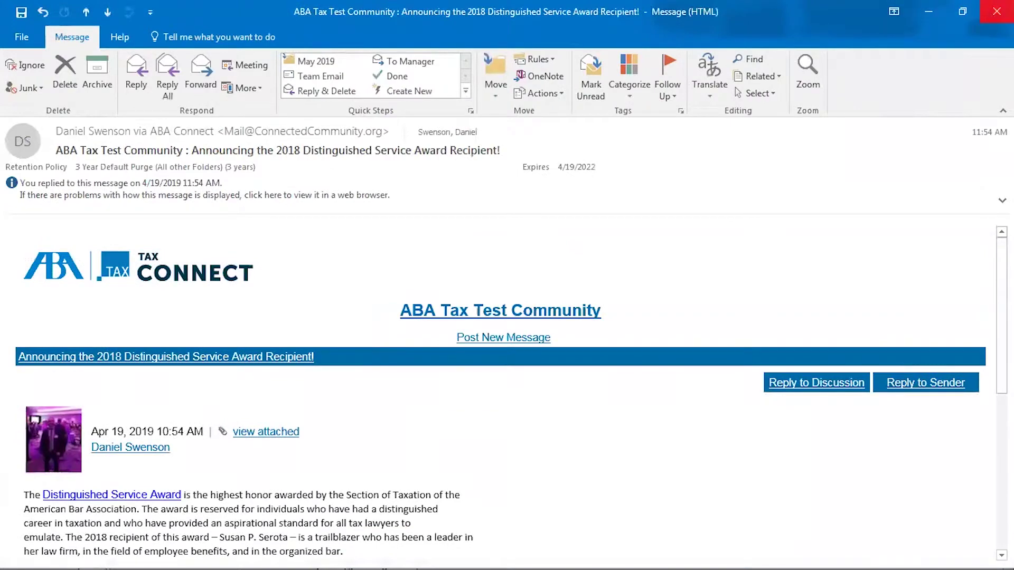
# Return to the announcement thread in Chrome, refresh it and check below the original post for the emailed reply
pyautogui.click(928, 12)
pyautogui.click(928, 11)
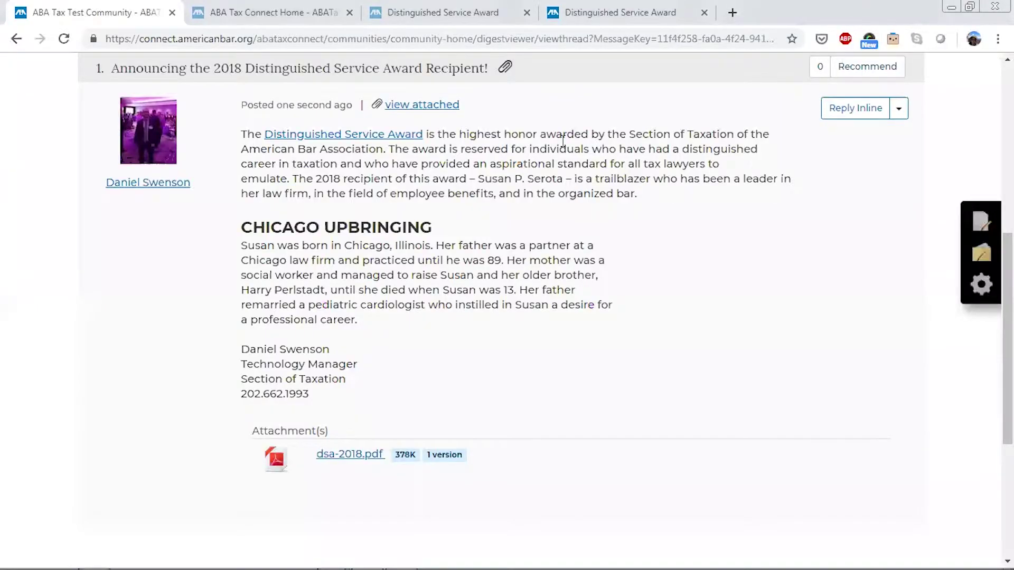
pyautogui.click(64, 39)
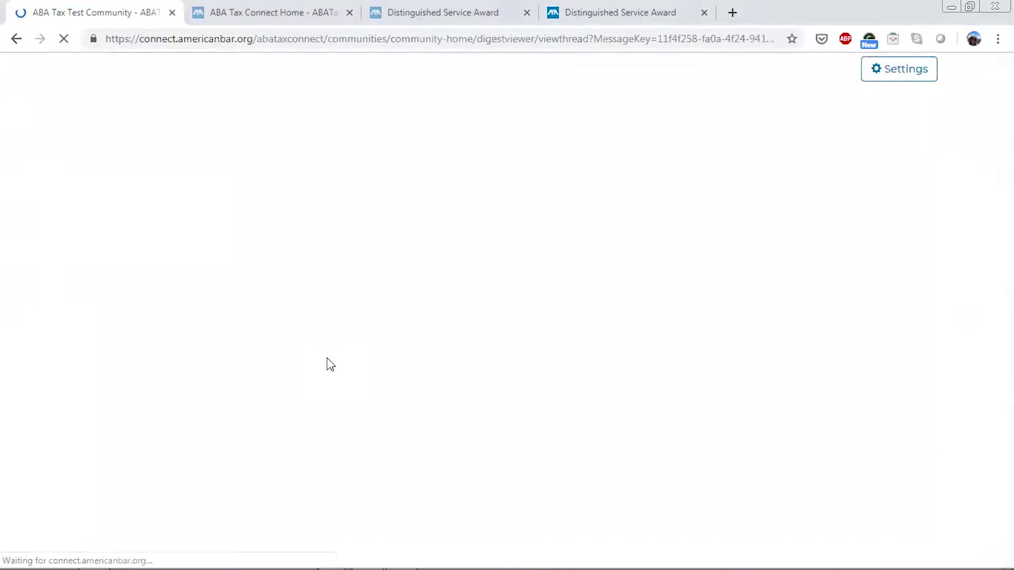
pyautogui.scroll(-5, 159, 369)
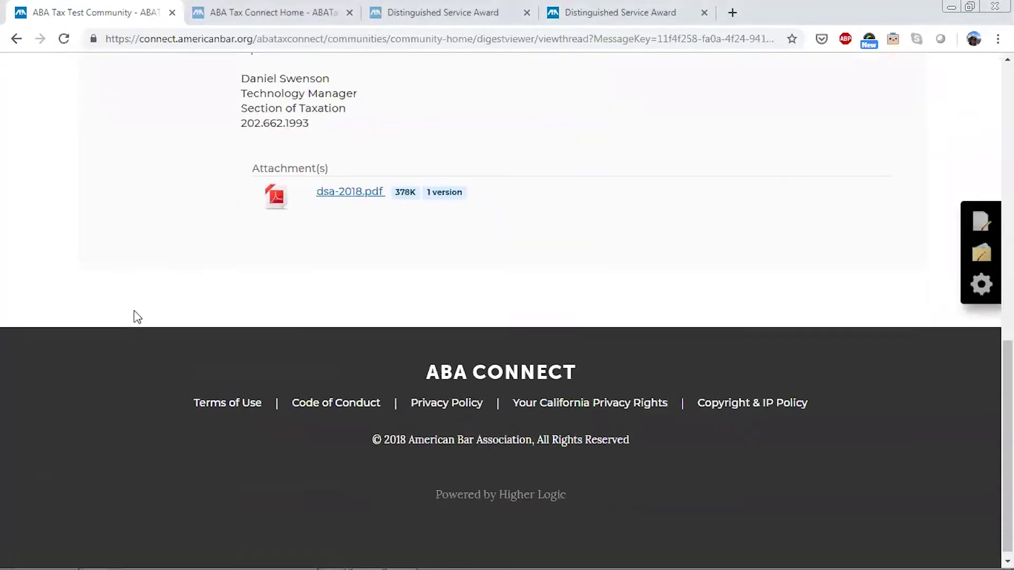
# Refresh the announcement thread, check the emailed reply beneath the original post and highlight that post's "CHICAGO UPBRINGING" heading
pyautogui.scroll(5, 138, 317)
pyautogui.press('F5')
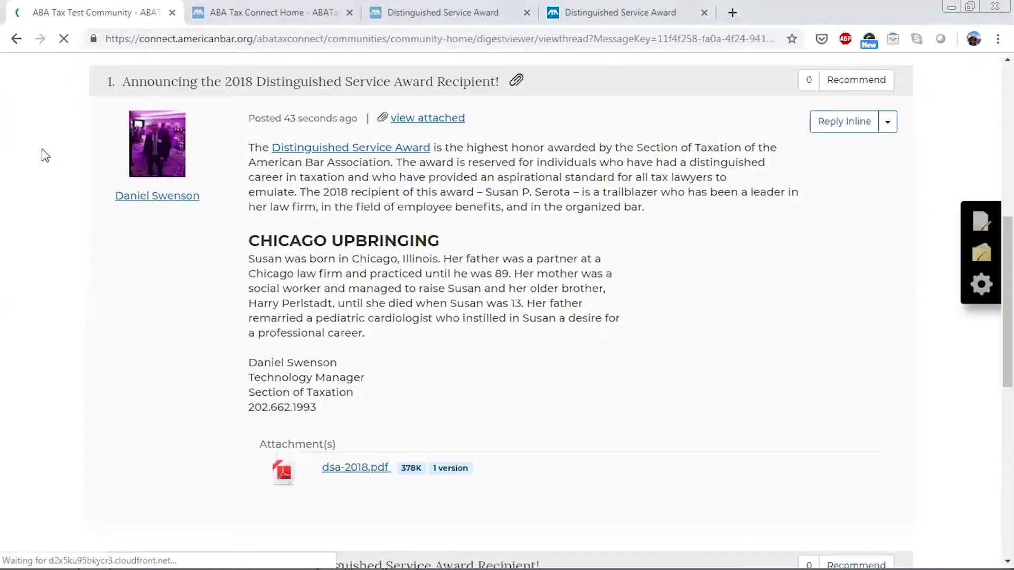
pyautogui.scroll(-7, 53, 167)
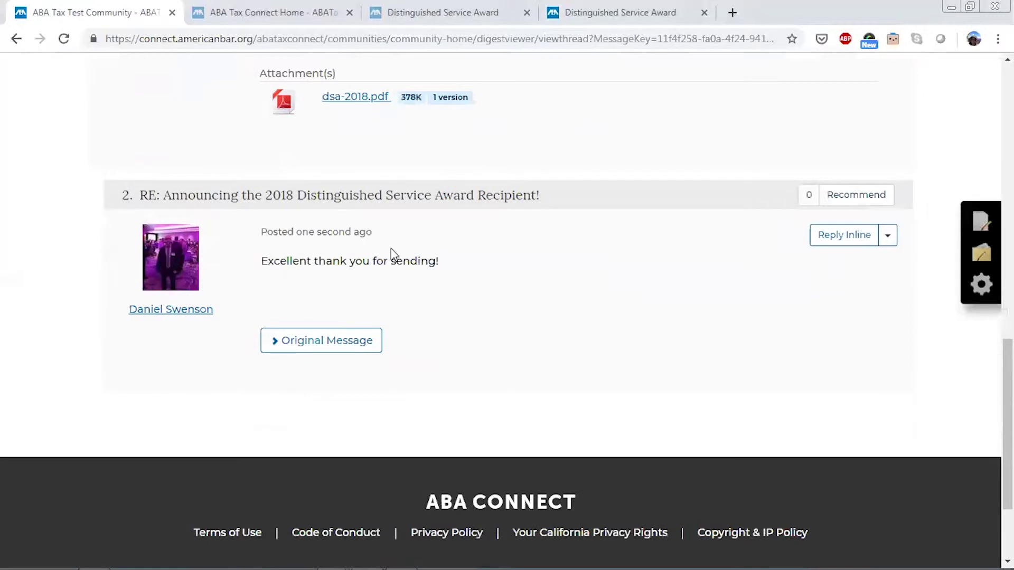
pyautogui.scroll(7, 391, 253)
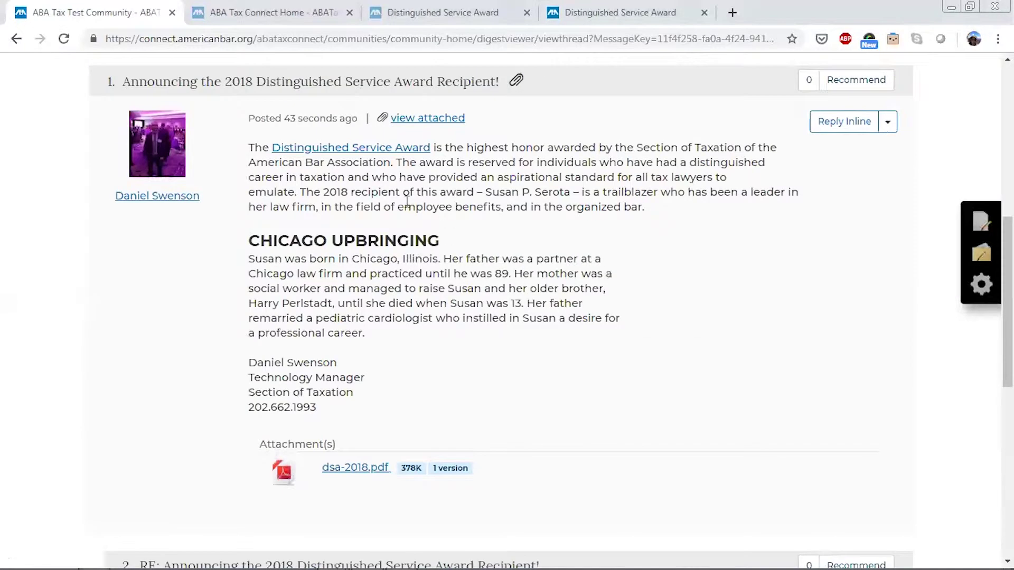
pyautogui.moveTo(441, 241); pyautogui.dragTo(249, 242)
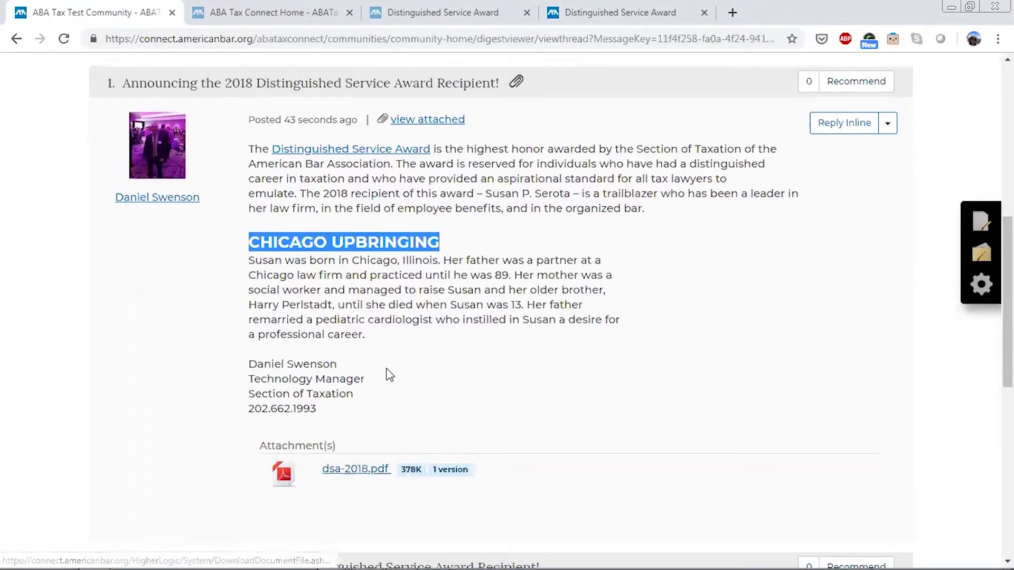
# Go to the ABA Tax Test Community's home page and review its latest discussion posts
pyautogui.scroll(3, 449, 347)
pyautogui.scroll(3, 381, 309)
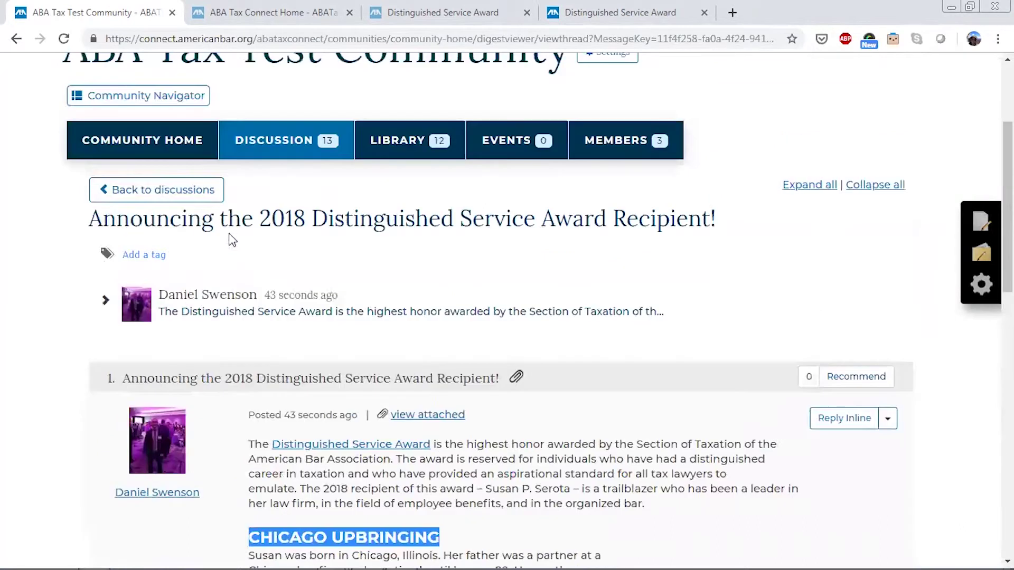
pyautogui.click(167, 146)
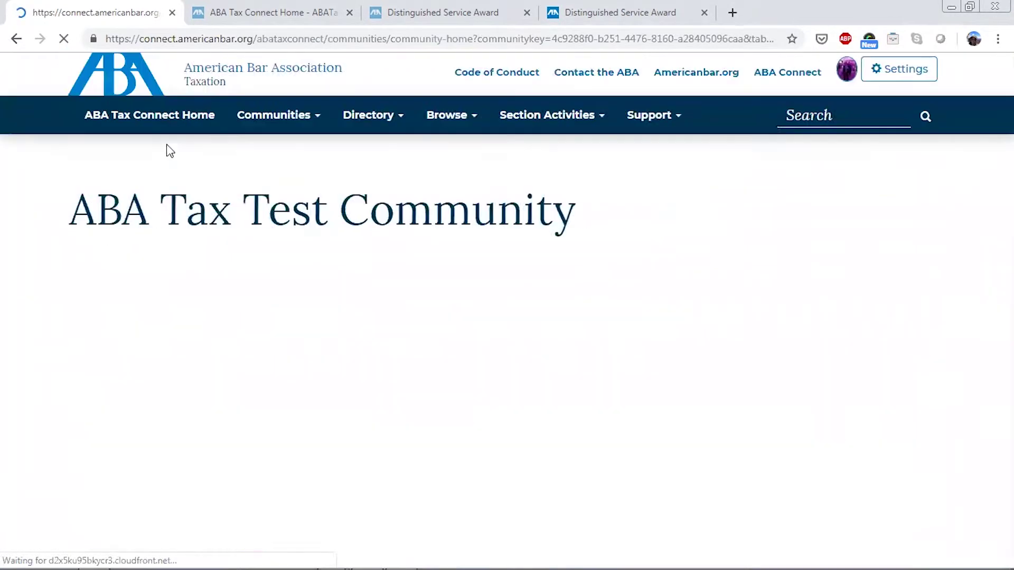
pyautogui.scroll(-3, 101, 191)
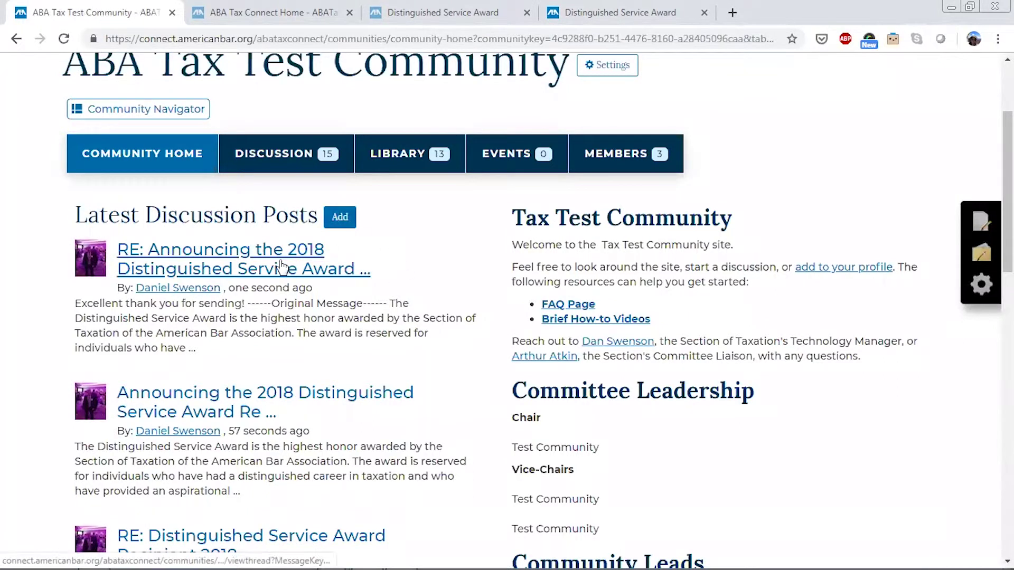
# Go to the community's library and select the "Announcing the 2018 Distinguished Service Award Recipient! Attachments" entry
pyautogui.click(408, 159)
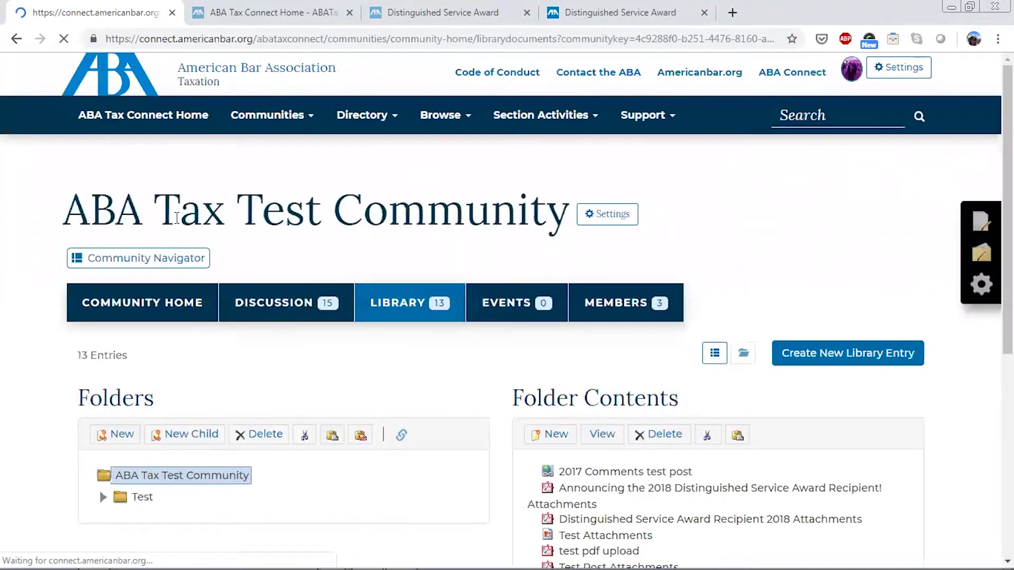
pyautogui.scroll(-2, 72, 209)
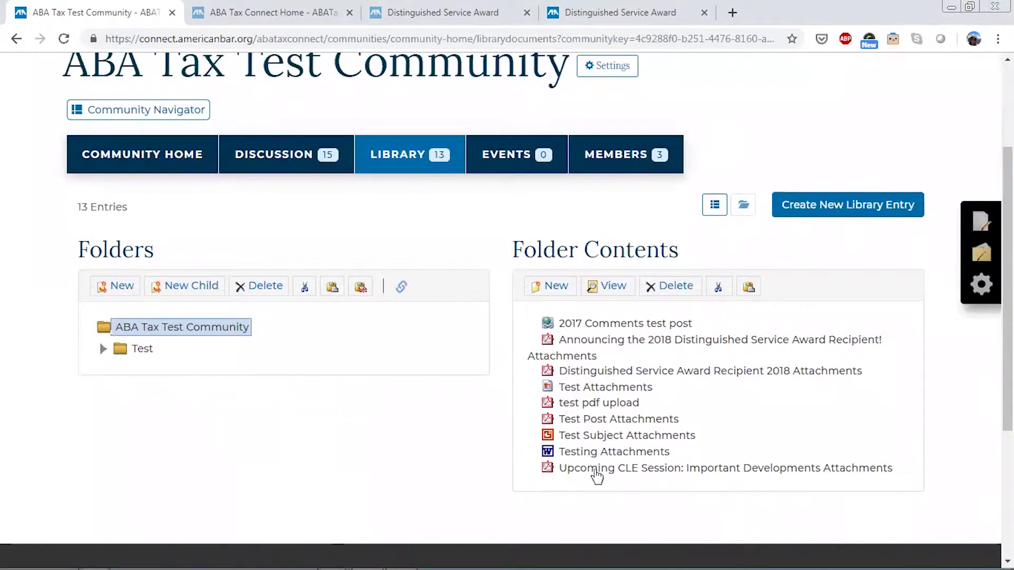
pyautogui.click(643, 344)
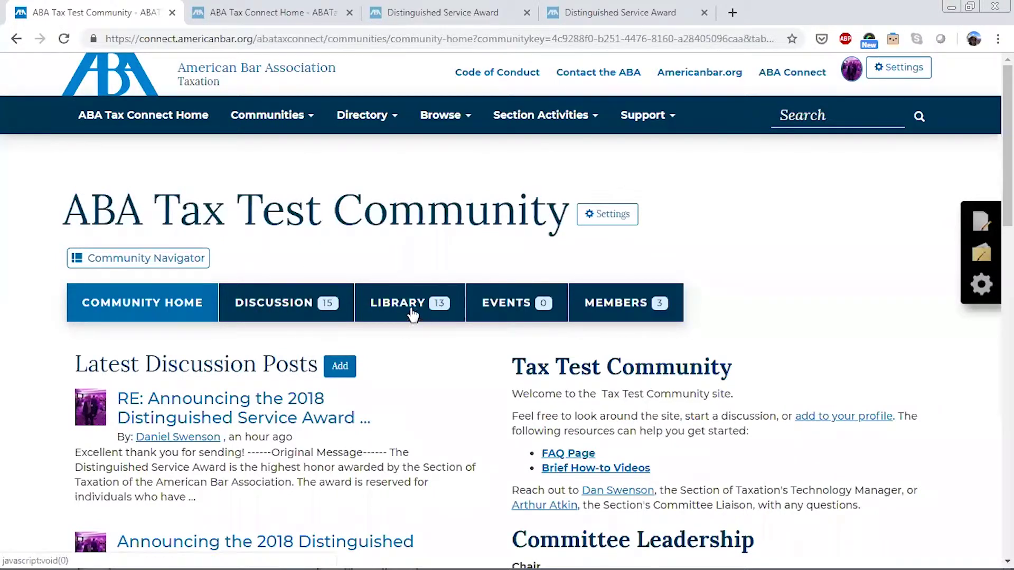
# Open the community's member directory and examine its name, company and email search fields and the member listings
pyautogui.click(618, 315)
pyautogui.scroll(-1, 596, 323)
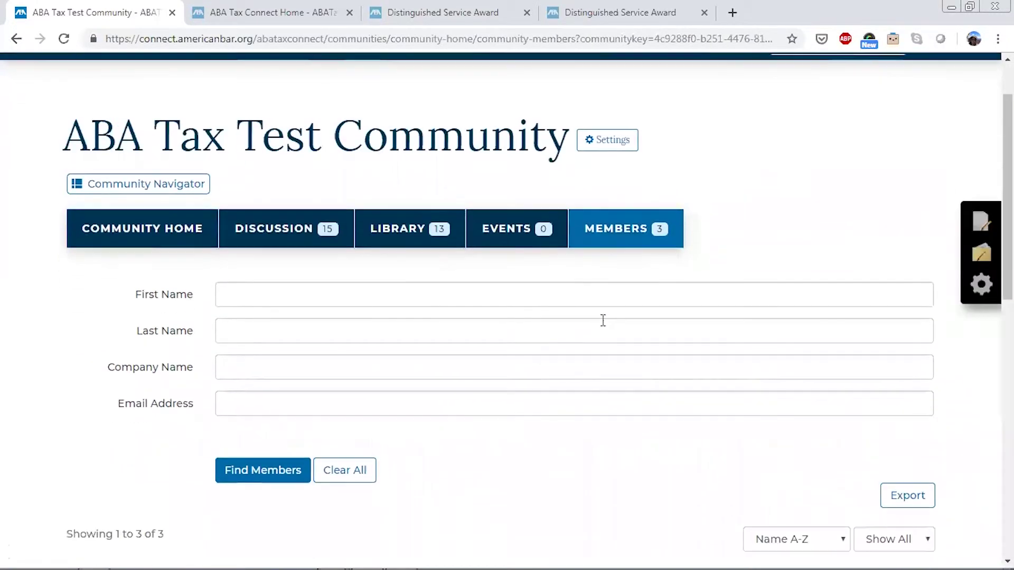
pyautogui.scroll(-1, 554, 288)
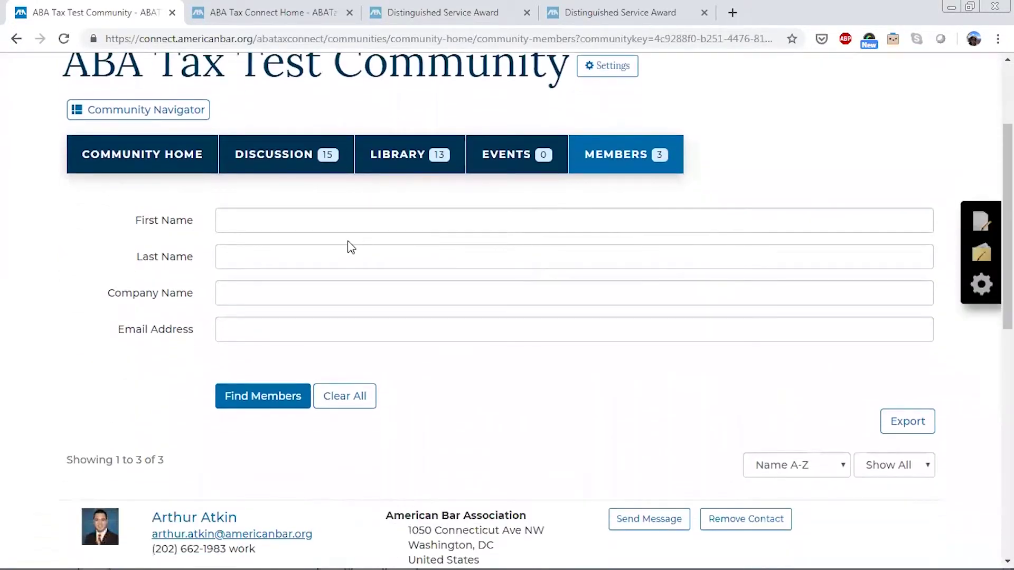
pyautogui.click(340, 255)
pyautogui.click(124, 225)
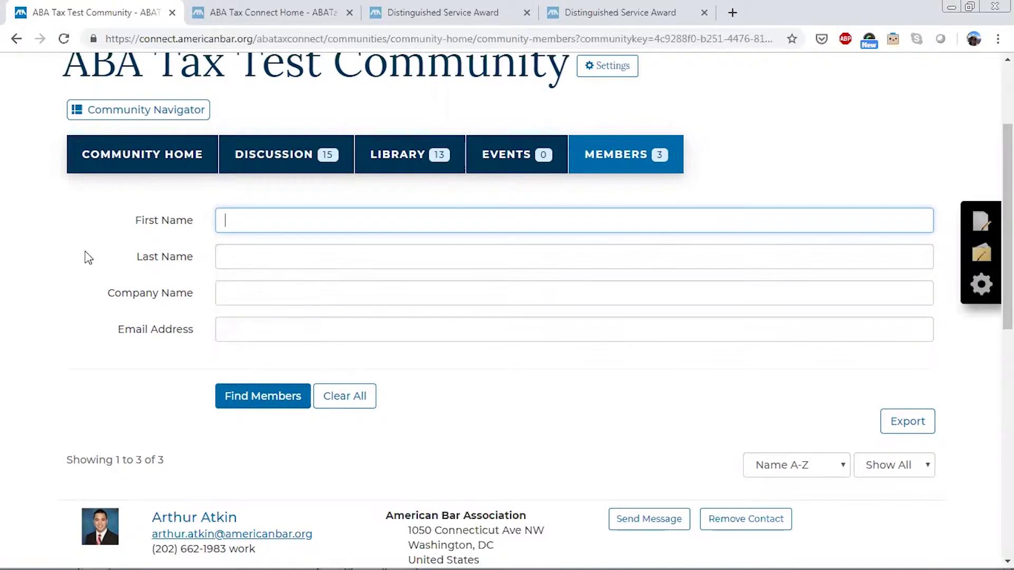
pyautogui.scroll(-2, 97, 243)
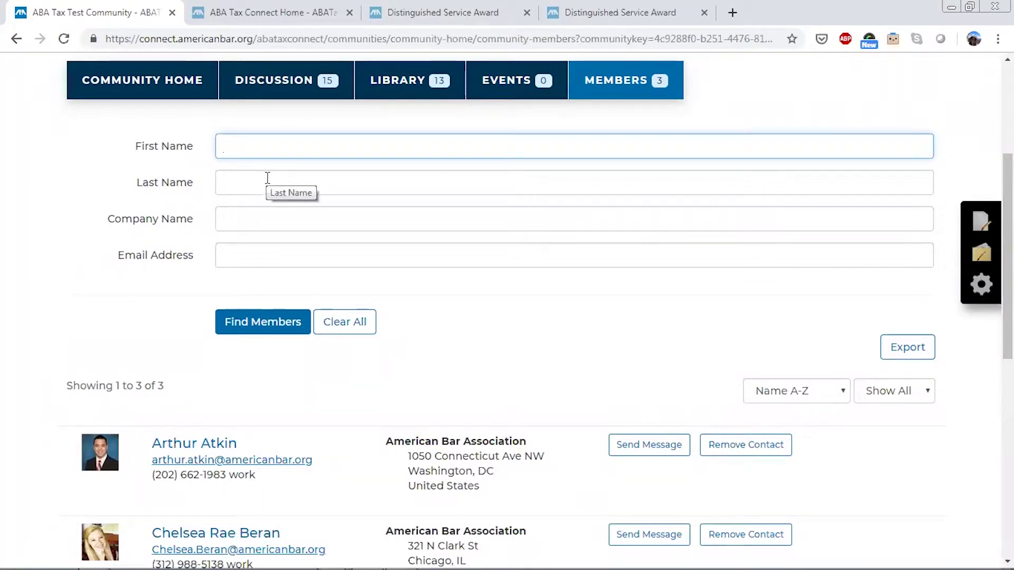
pyautogui.scroll(-2, 268, 179)
pyautogui.scroll(-2, 656, 267)
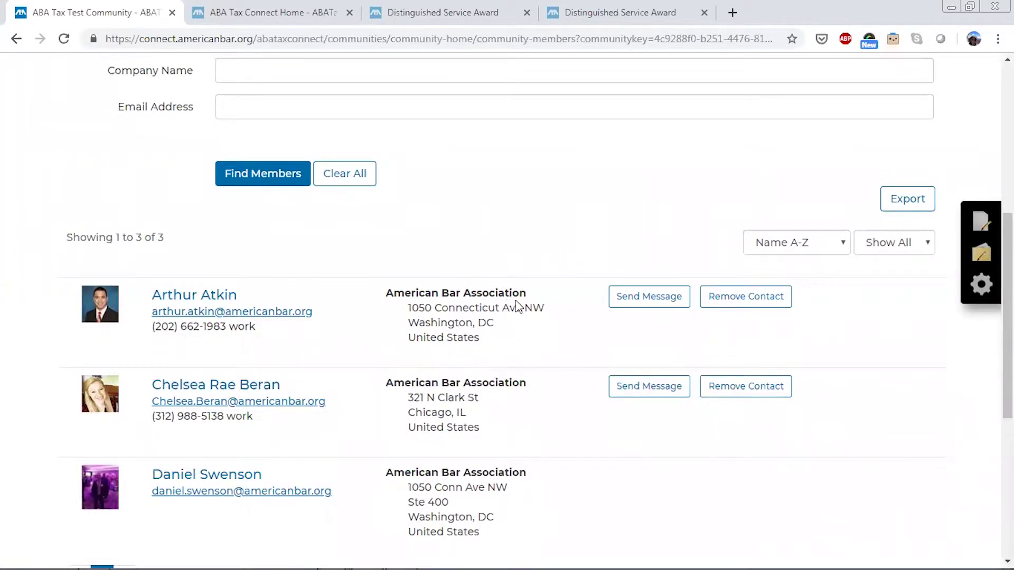
pyautogui.scroll(6, 565, 302)
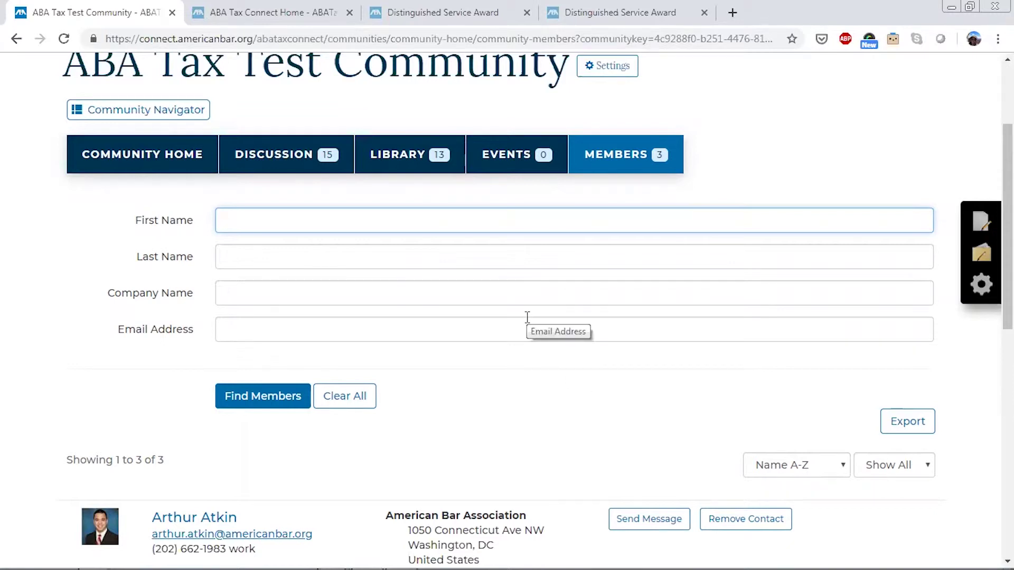
pyautogui.scroll(3, 526, 317)
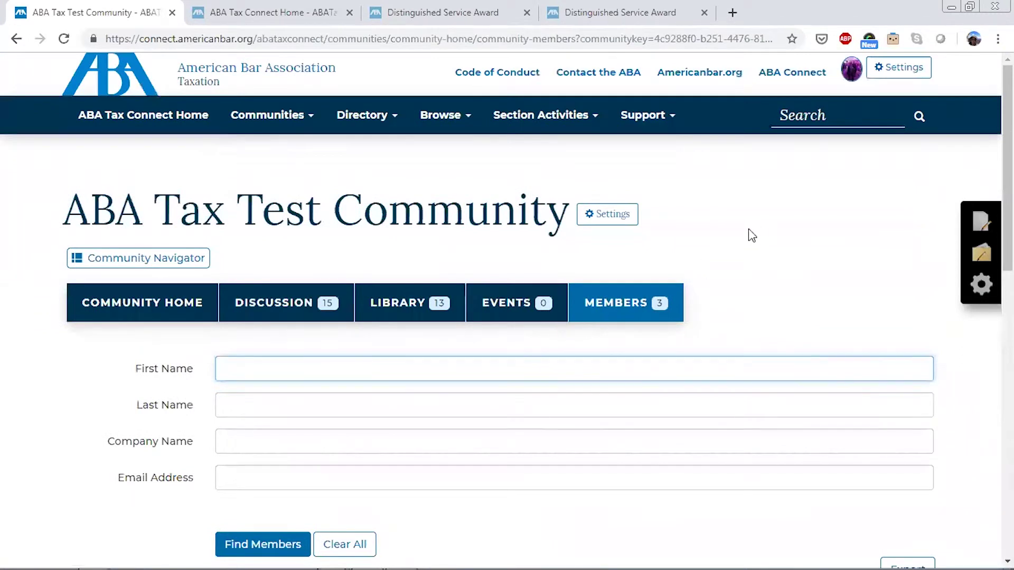
# Open your own member profile and review its contact details, bio, education, job history and other sections
pyautogui.click(853, 74)
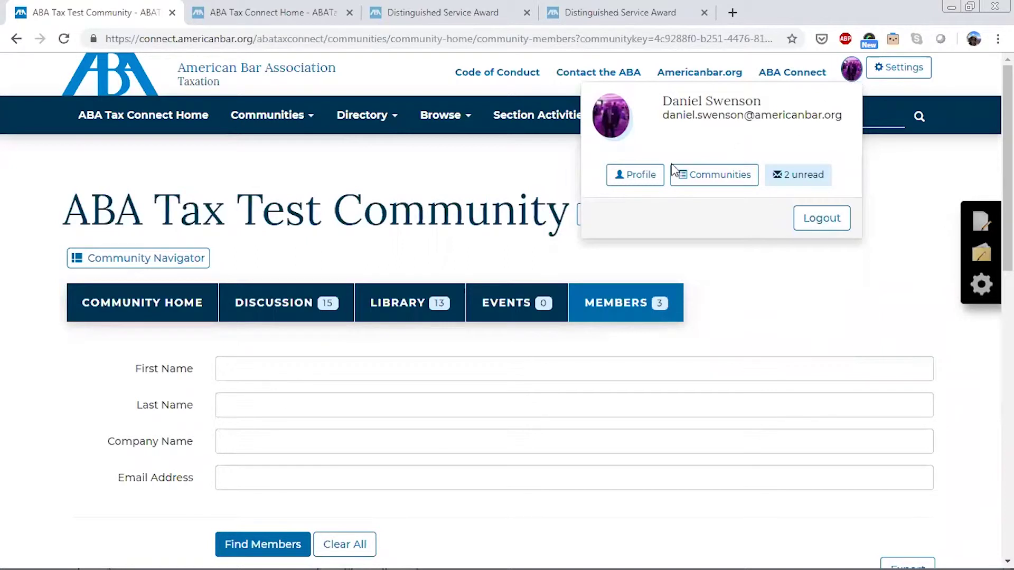
pyautogui.click(643, 177)
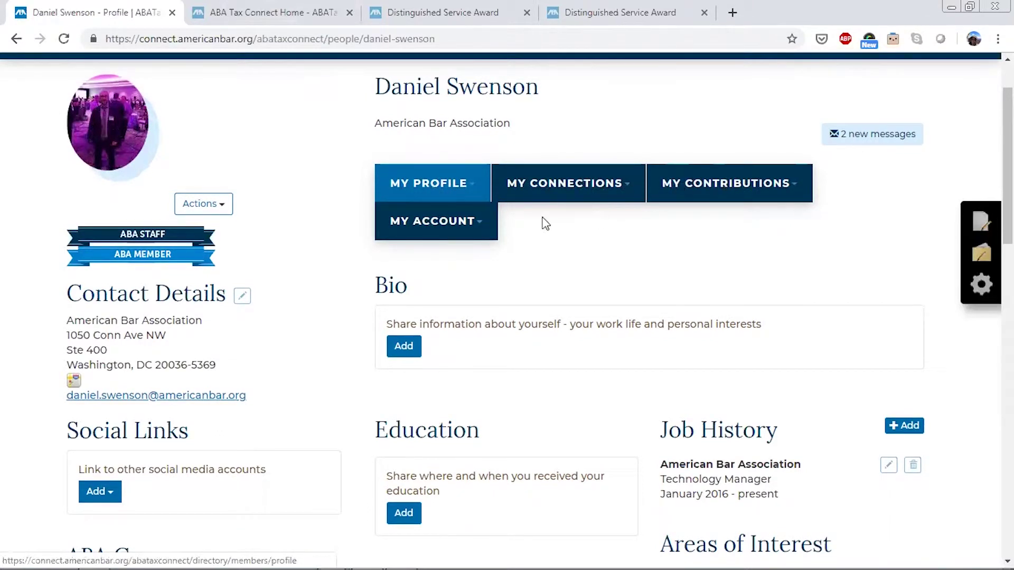
pyautogui.scroll(-4, 541, 219)
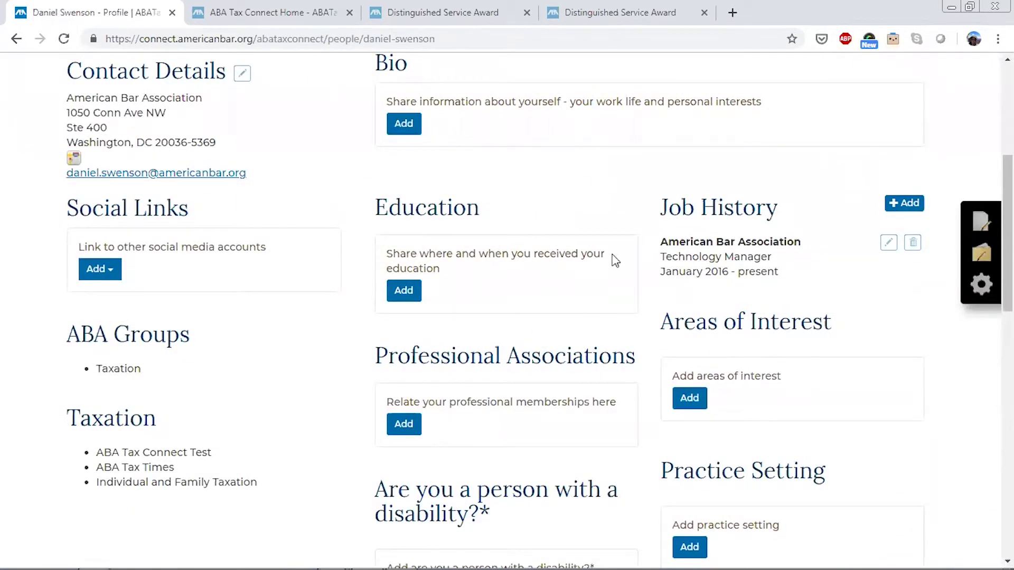
pyautogui.scroll(-1, 380, 182)
pyautogui.scroll(3, 640, 255)
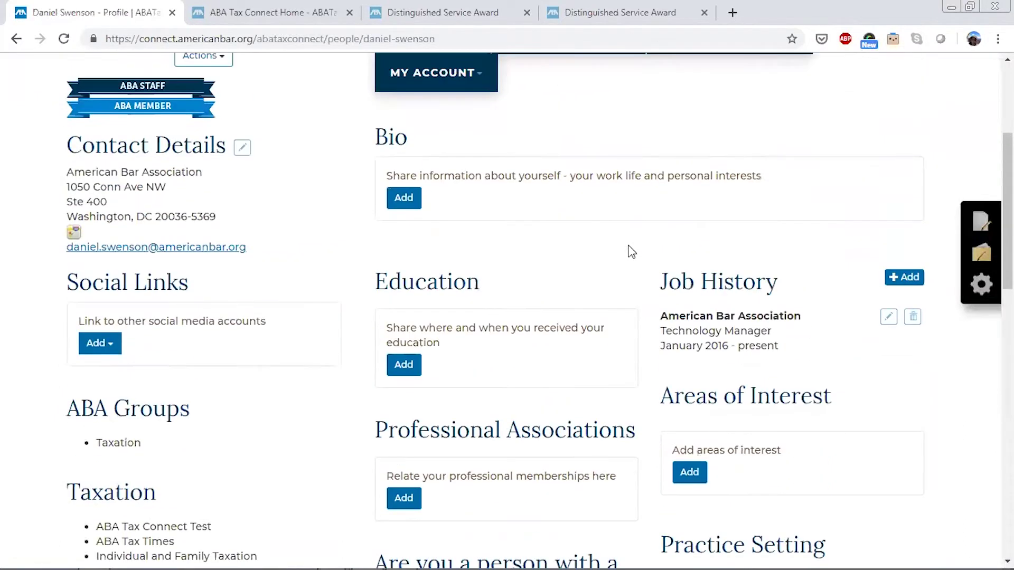
pyautogui.scroll(1, 613, 277)
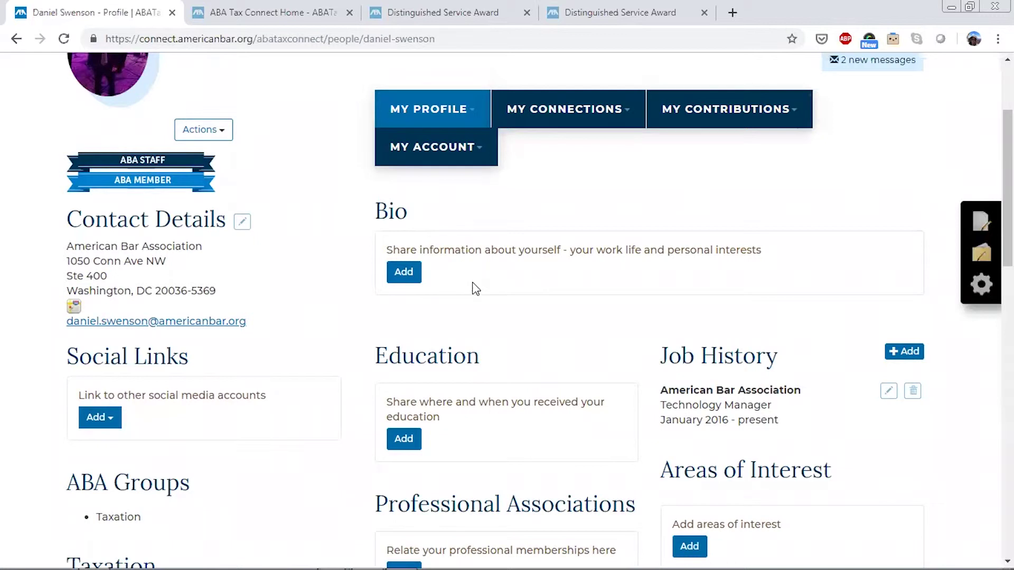
pyautogui.scroll(1, 476, 289)
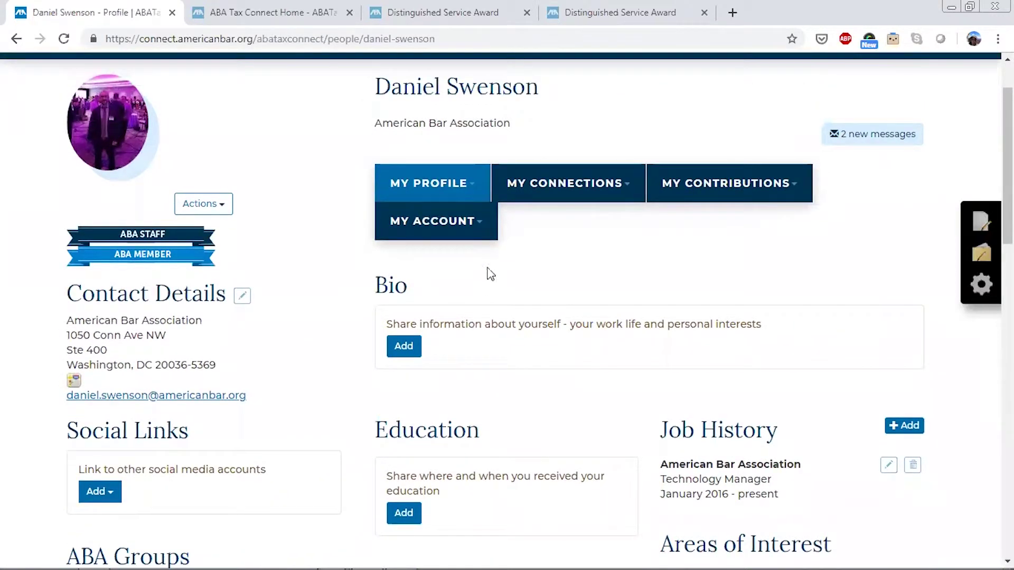
pyautogui.scroll(1, 549, 273)
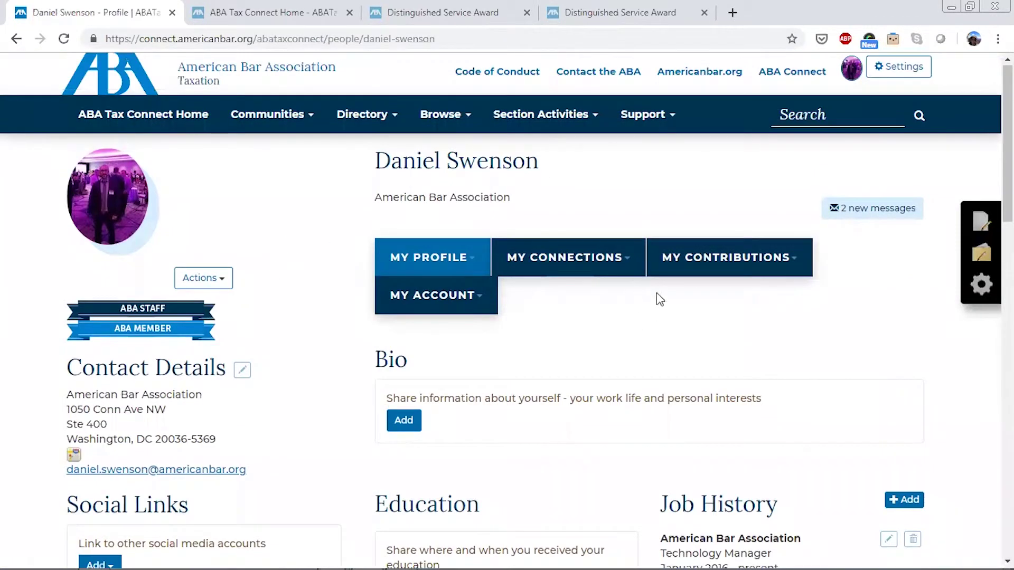
# Open the account's Community Notifications settings and review the discussion email and daily digest options for each community
pyautogui.click(453, 293)
pyautogui.scroll(-1, 465, 322)
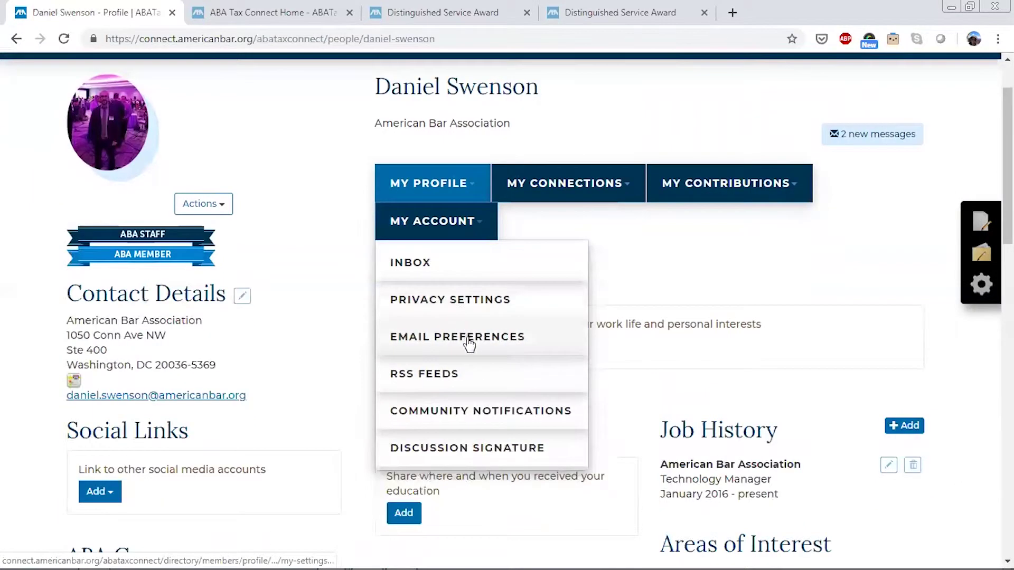
pyautogui.click(482, 412)
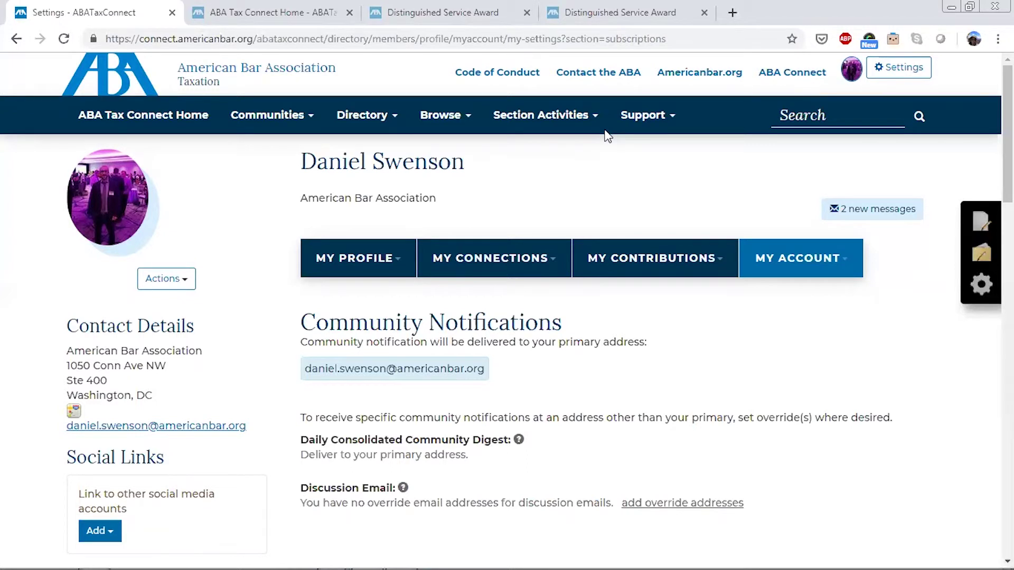
pyautogui.scroll(-3, 619, 158)
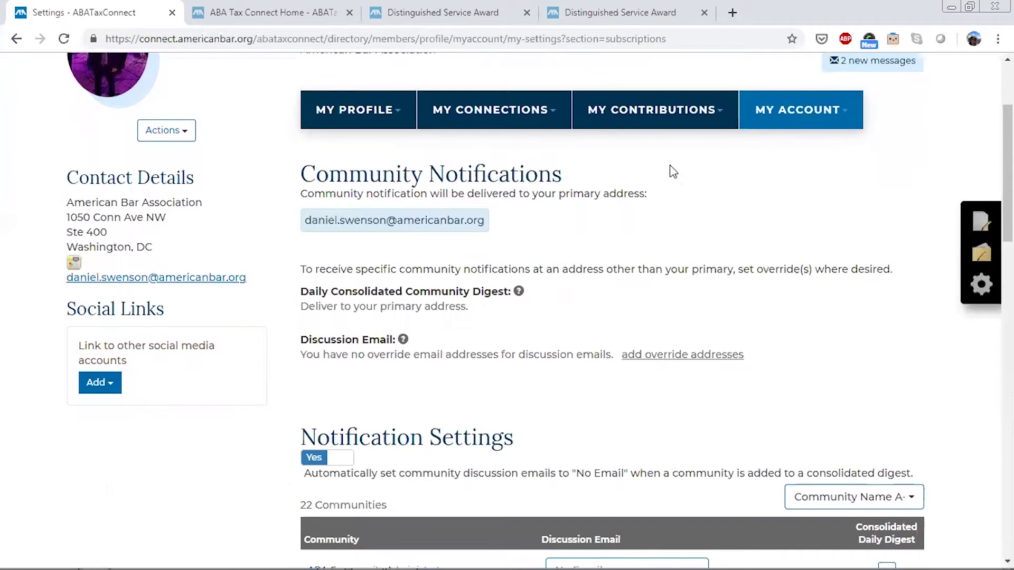
pyautogui.scroll(-1, 708, 197)
pyautogui.scroll(1, 814, 184)
pyautogui.moveTo(823, 105)
pyautogui.scroll(-3, 664, 261)
pyautogui.scroll(-2, 765, 213)
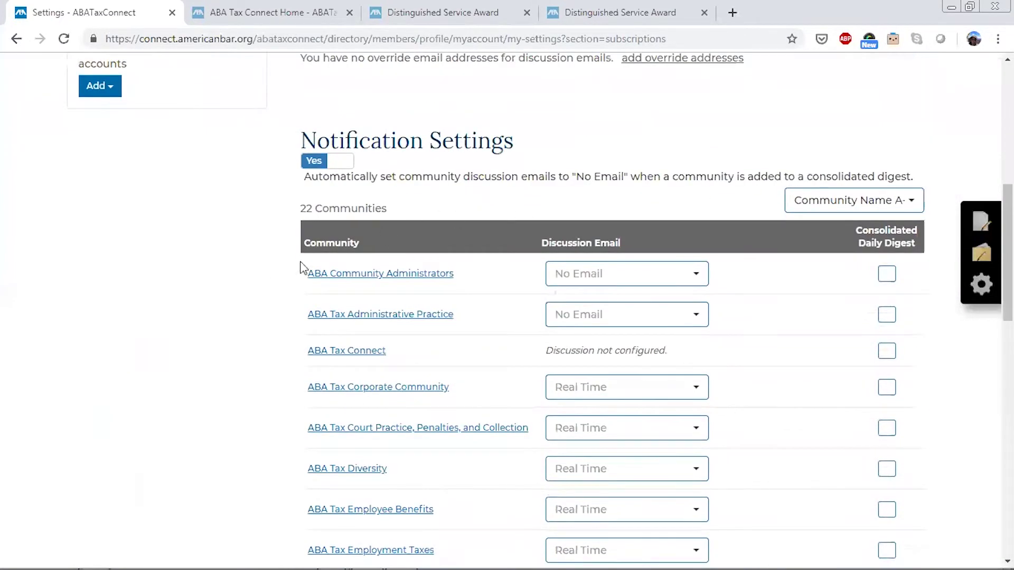
pyautogui.scroll(-3, 216, 280)
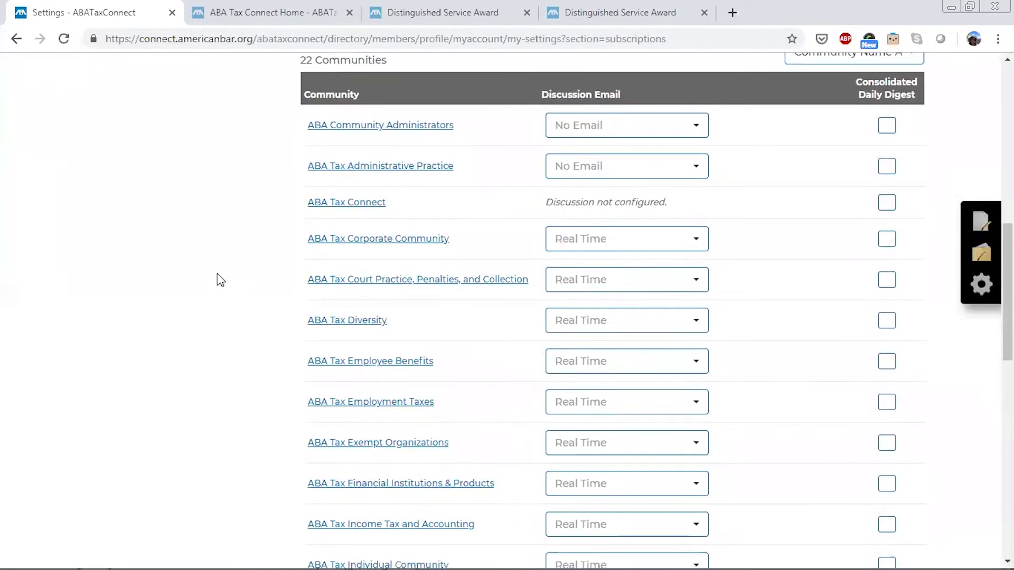
pyautogui.scroll(2, 228, 274)
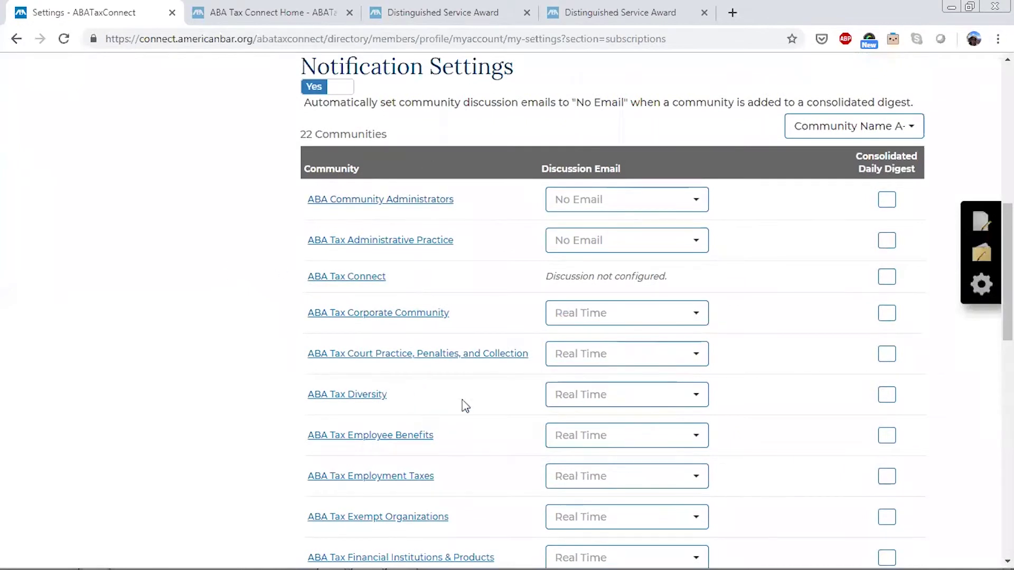
# Switch the ABA Tax Corporate Community's discussion email to Daily Digest and back to Real Time
pyautogui.click(683, 322)
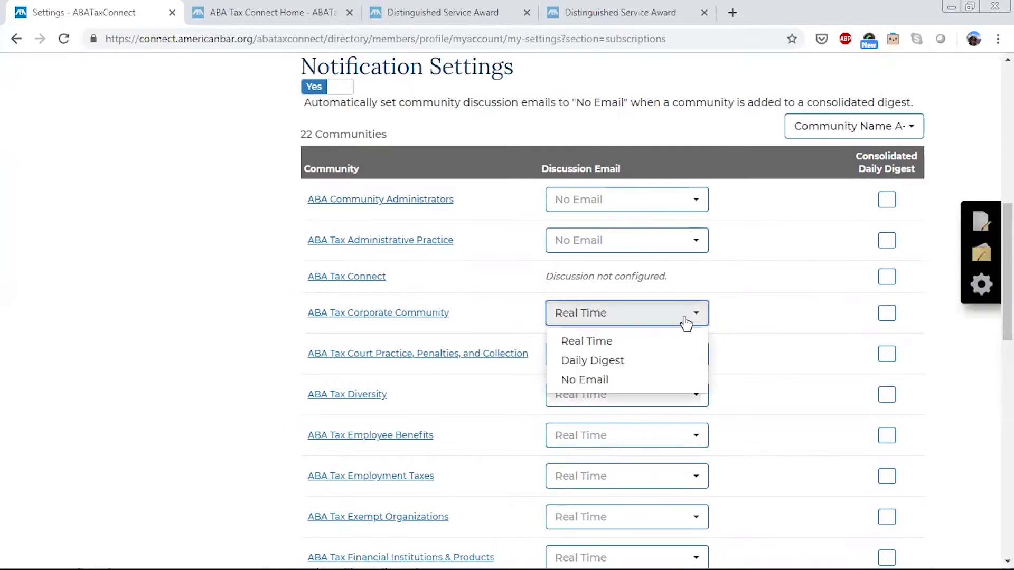
pyautogui.click(612, 361)
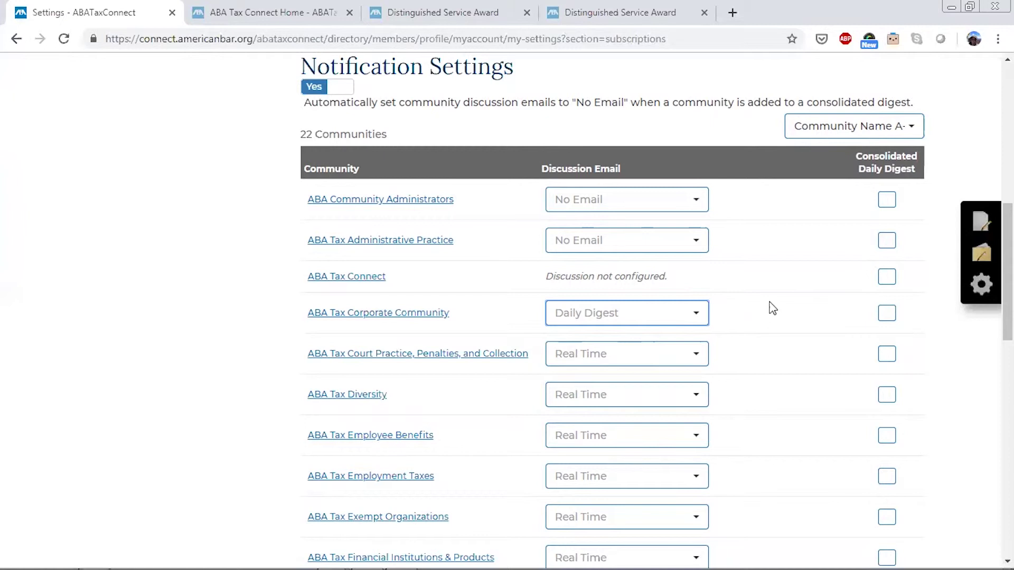
pyautogui.click(696, 316)
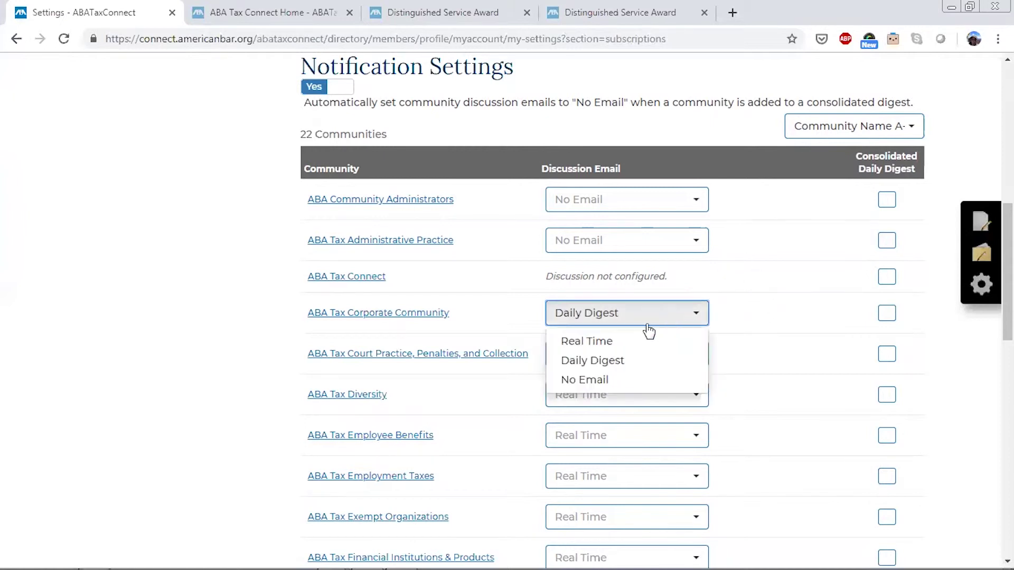
pyautogui.click(614, 342)
pyautogui.scroll(4, 141, 271)
pyautogui.scroll(5, 141, 271)
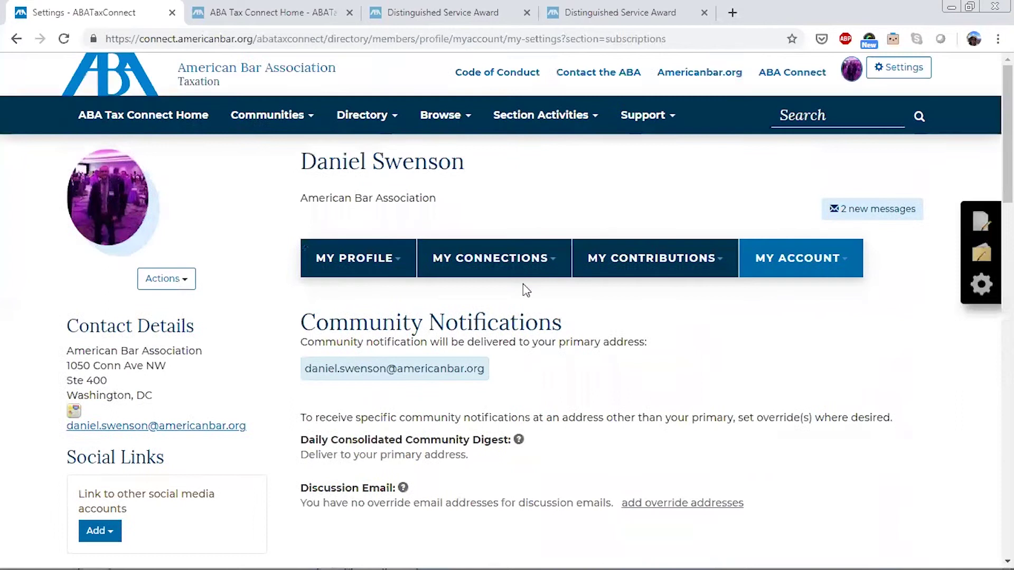
pyautogui.scroll(-1, 795, 315)
pyautogui.scroll(-1, 795, 316)
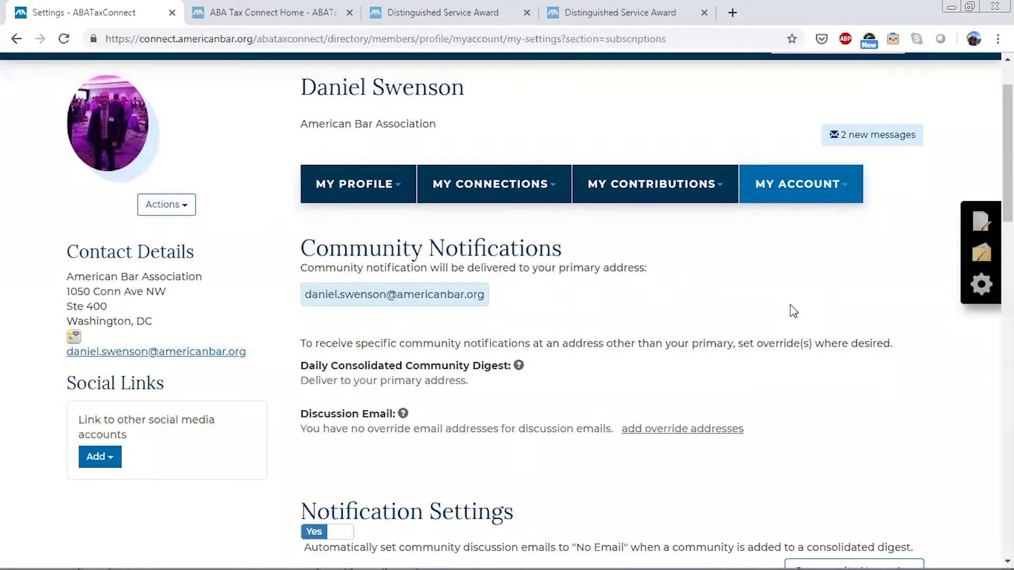
# Switch to the Tax Connect orientation presentation in PowerPoint and start the slide show from the "Where do we go from here?" slide
pyautogui.click(391, 556)
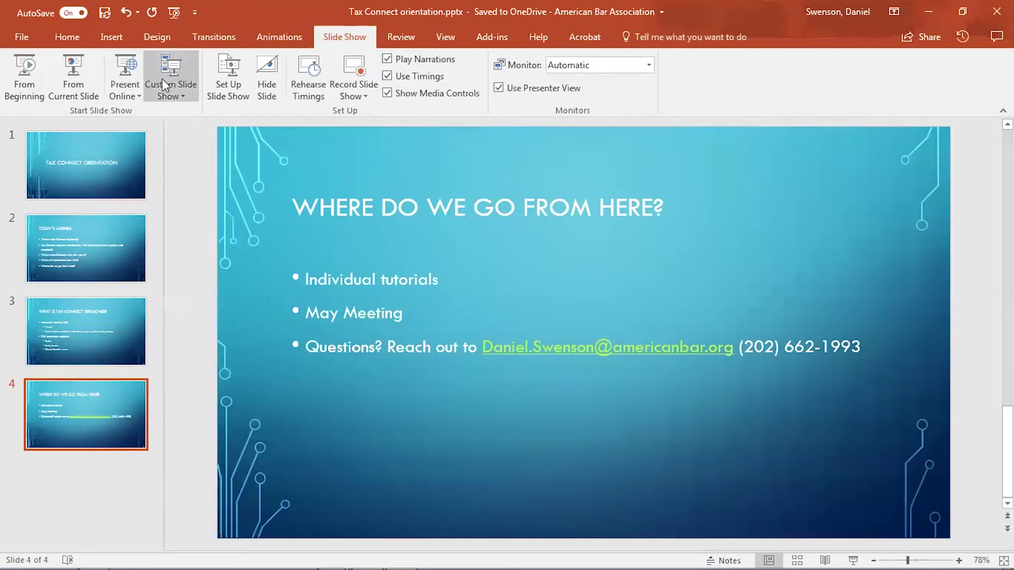
pyautogui.click(74, 79)
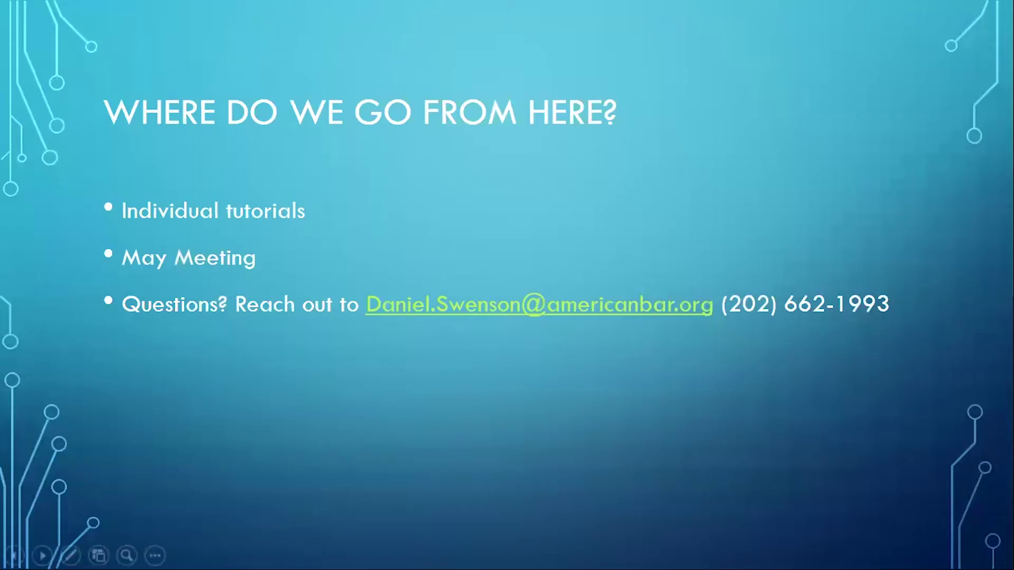